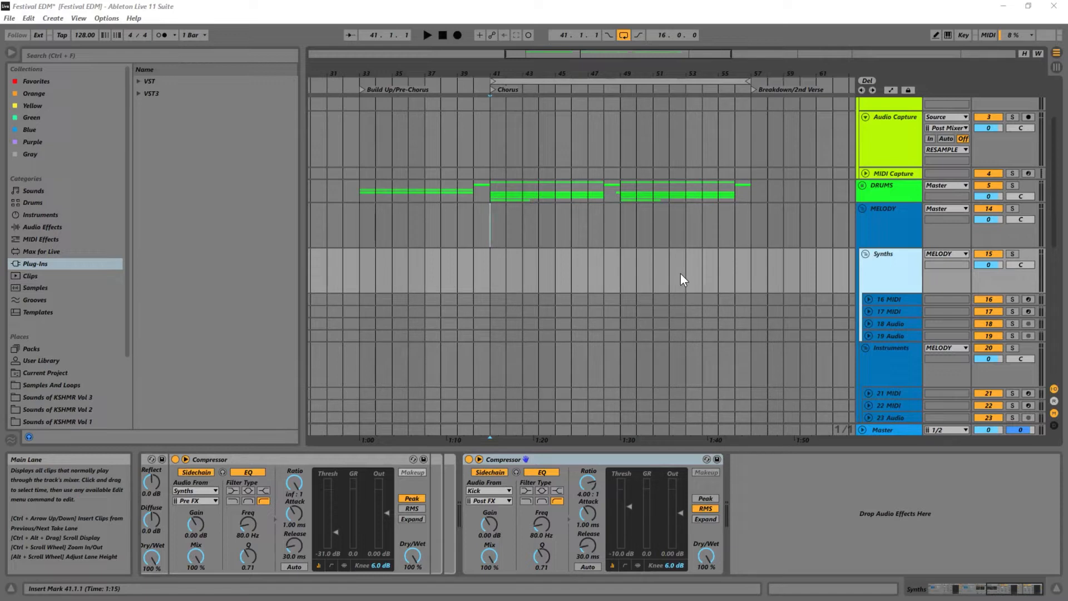
- Play the arrangement from the start of the Chorus at bar 41 to hear the drums, and stop playback
scroll(730, 265, down, 2)
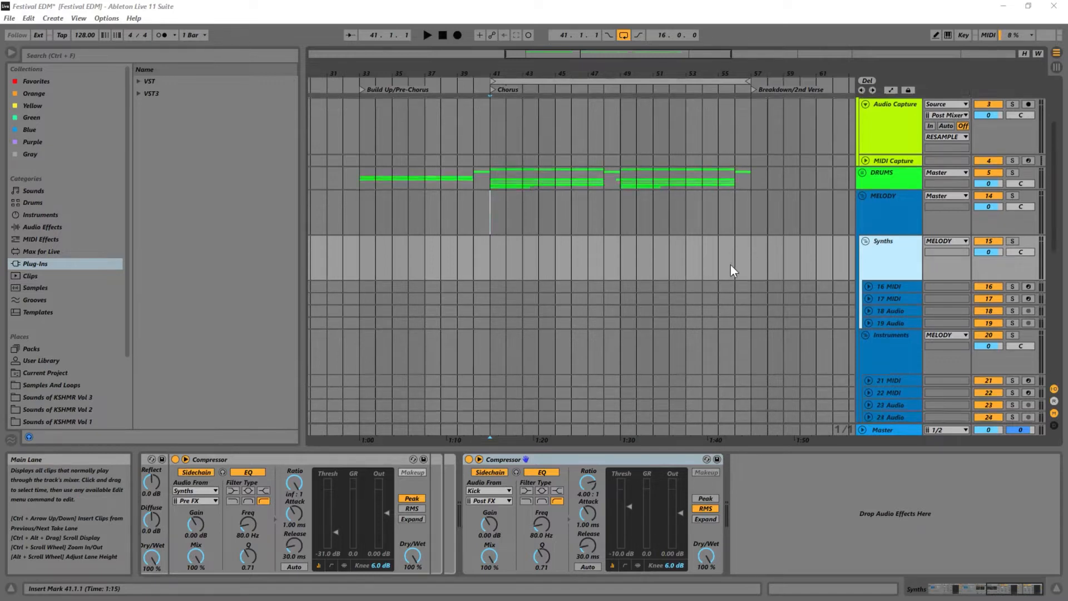
scroll(775, 261, down, 2)
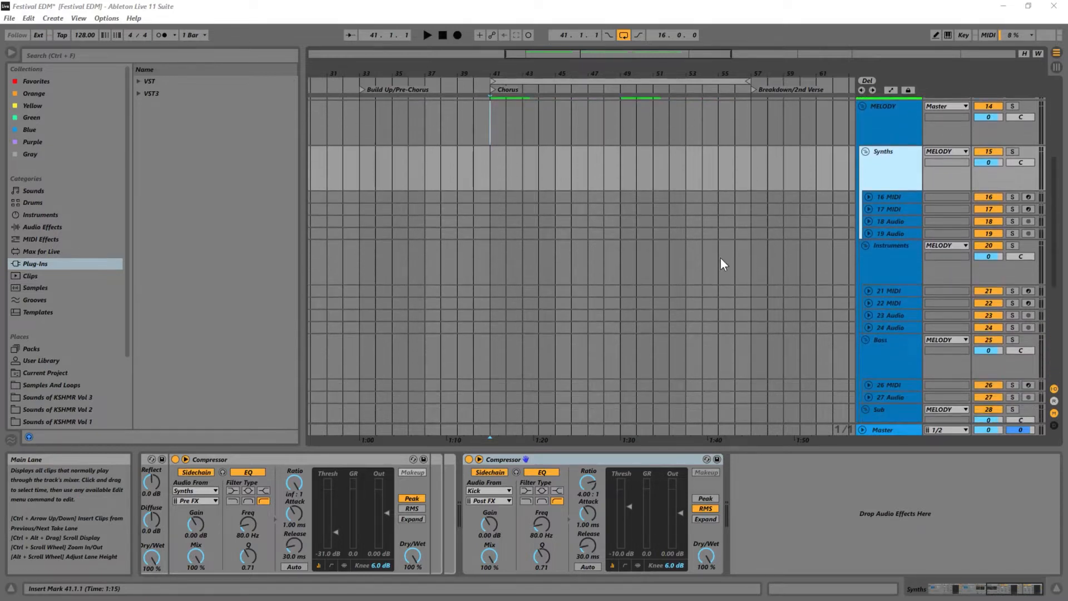
scroll(720, 258, up, 4)
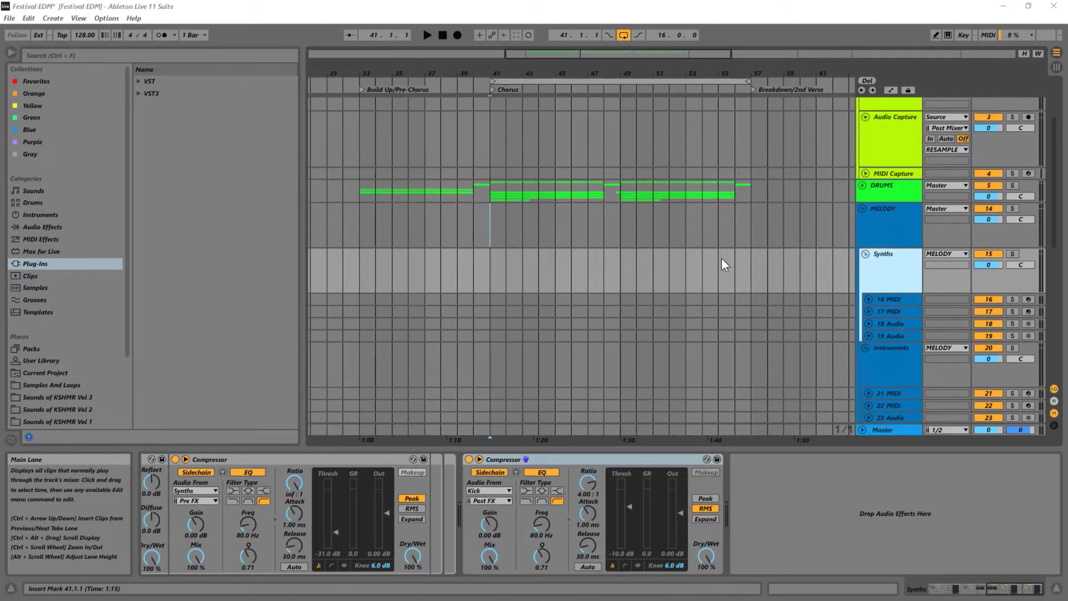
scroll(722, 259, up, 2)
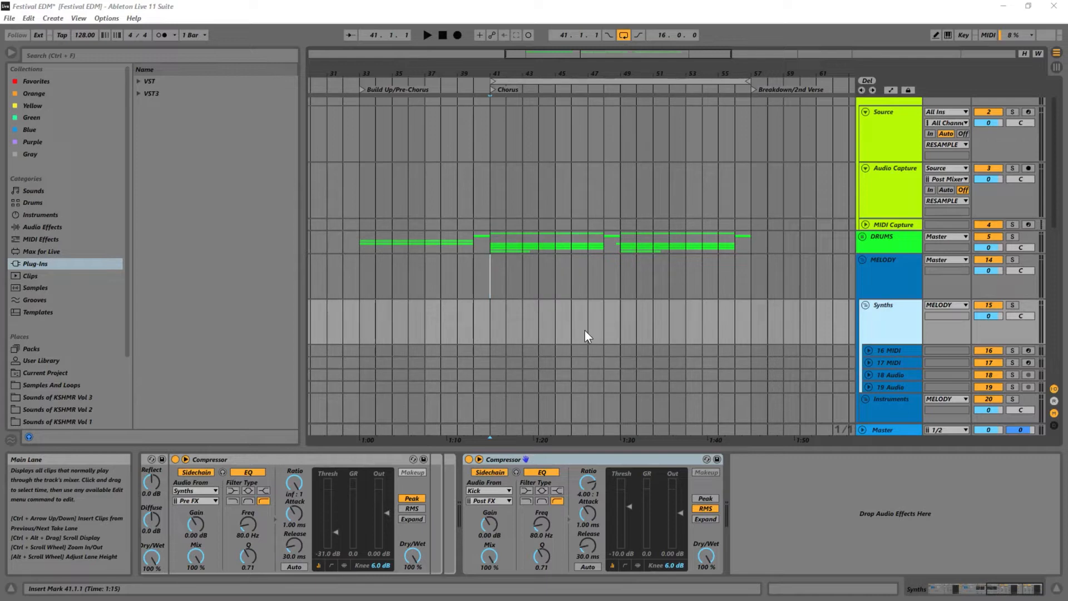
scroll(585, 330, up, 2)
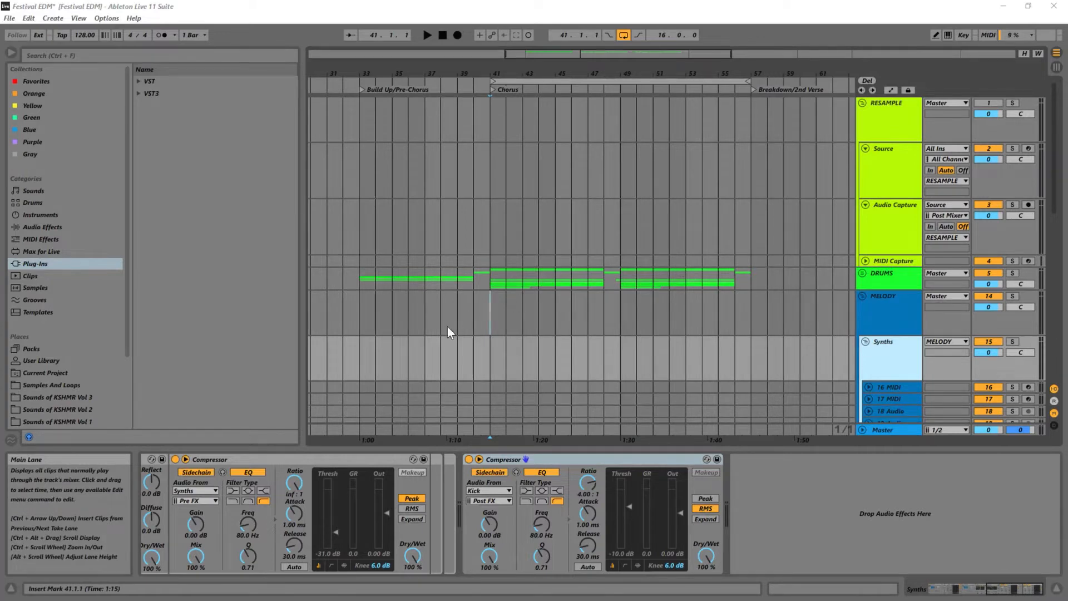
click(489, 346)
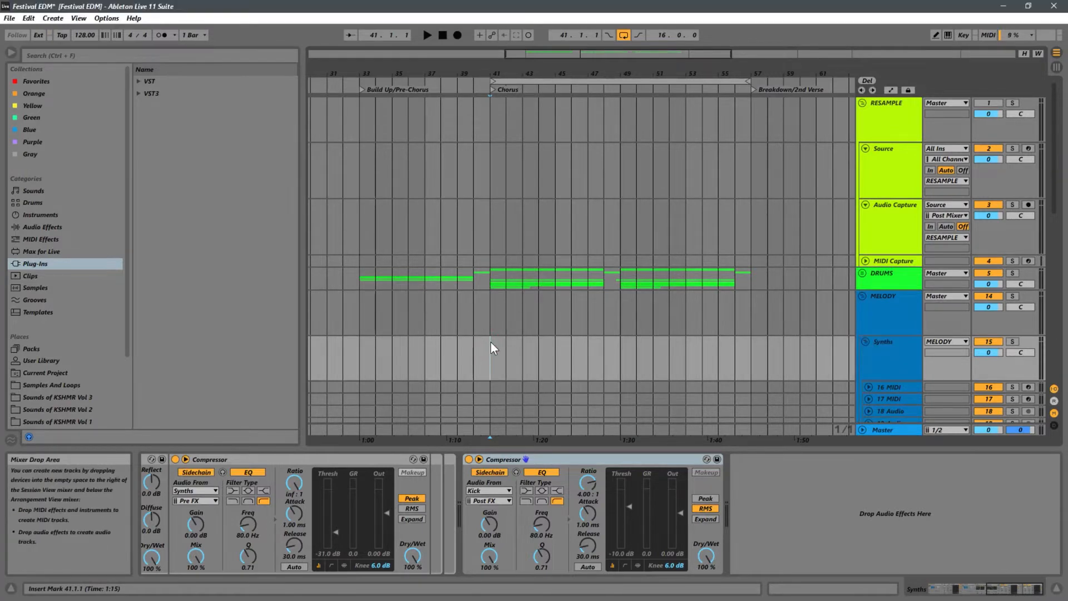
click(496, 318)
key(space)
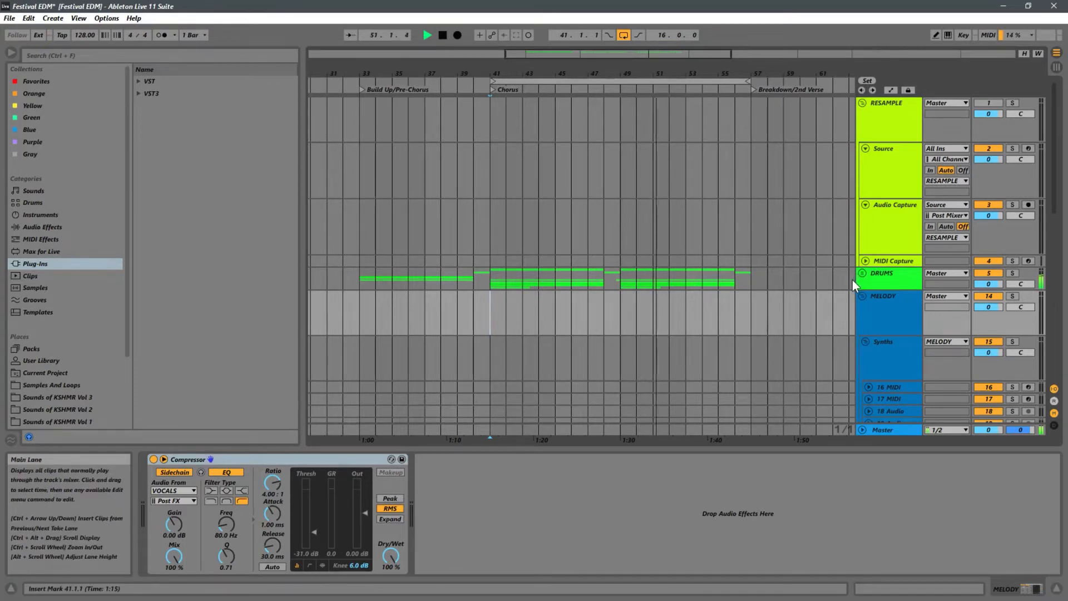
key(space)
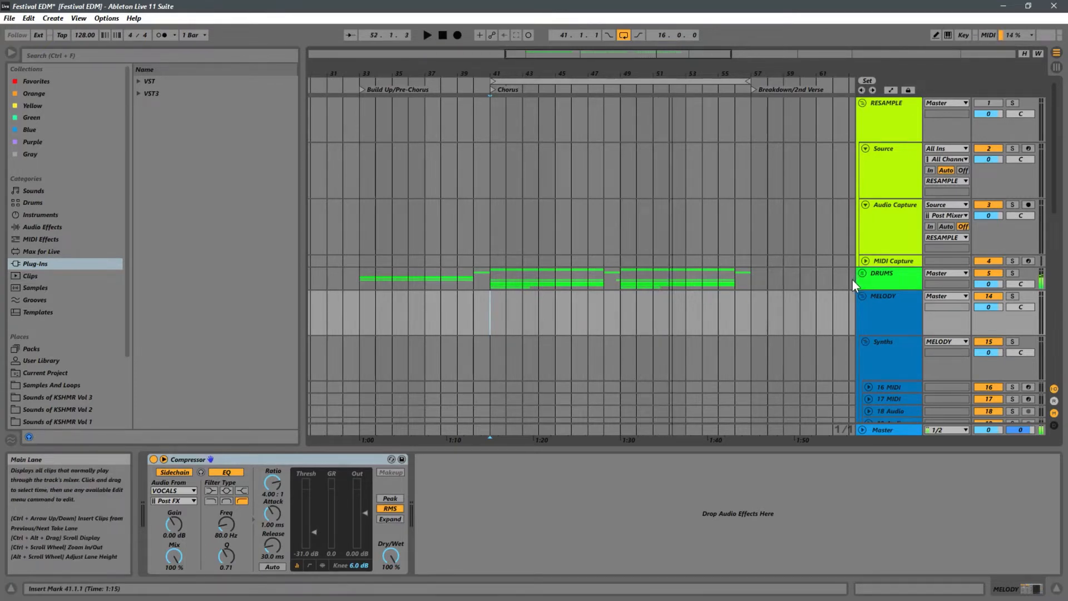
- Show the Source track's device chain and select its melody MIDI effect rack
click(490, 172)
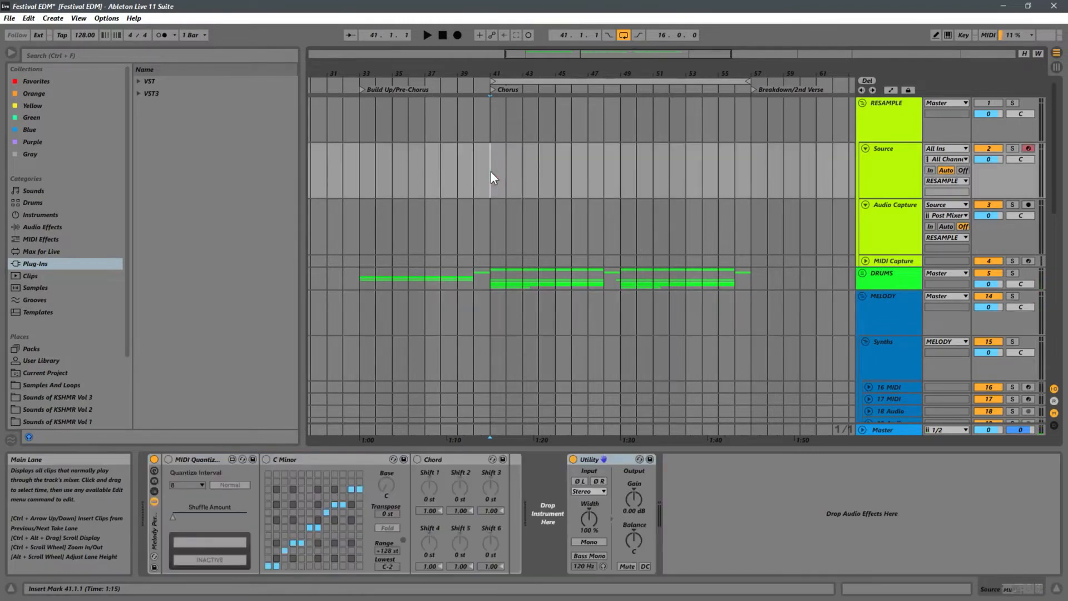
click(882, 205)
click(894, 180)
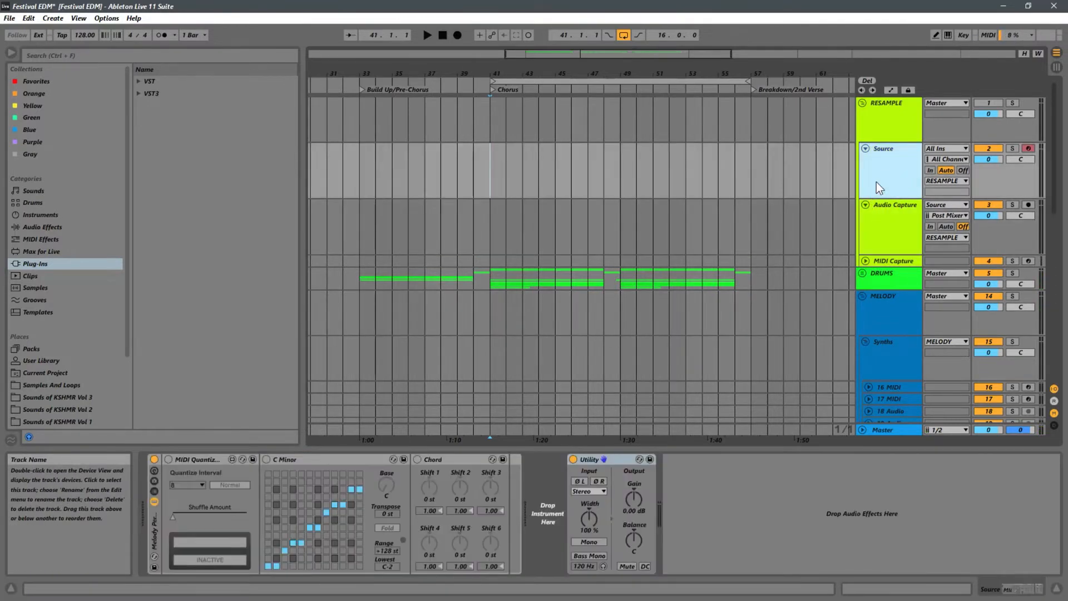
click(155, 519)
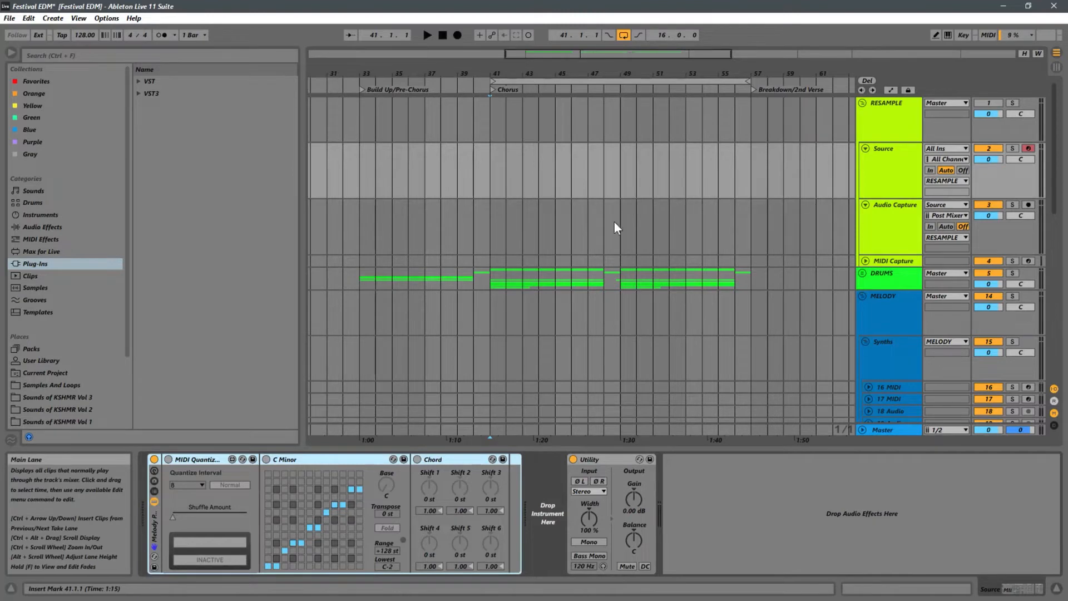
- Unfold the MIDI Capture track to show its input and output routing
click(868, 213)
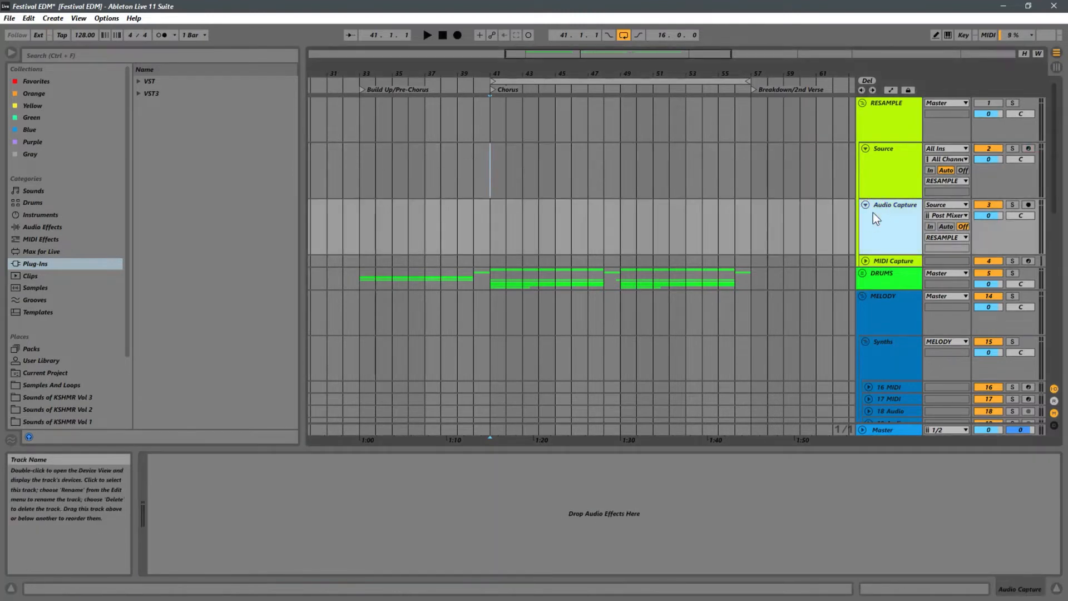
click(869, 262)
click(865, 261)
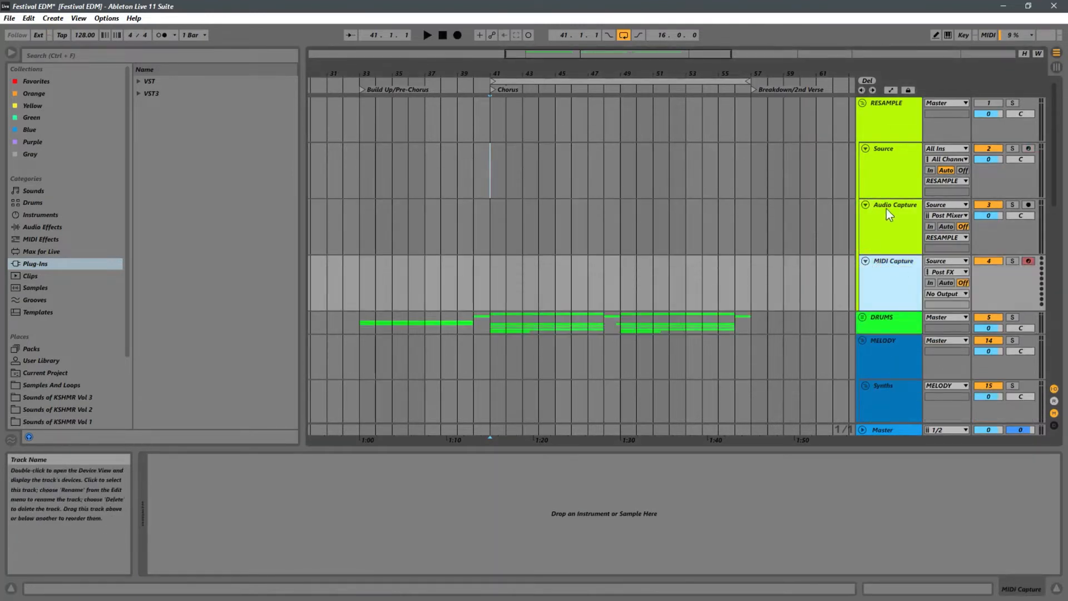
- Review the Audio Capture and MIDI Capture tracks, and the Source track's MIDI Quantize and C Minor scale devices
click(888, 213)
click(894, 290)
click(887, 172)
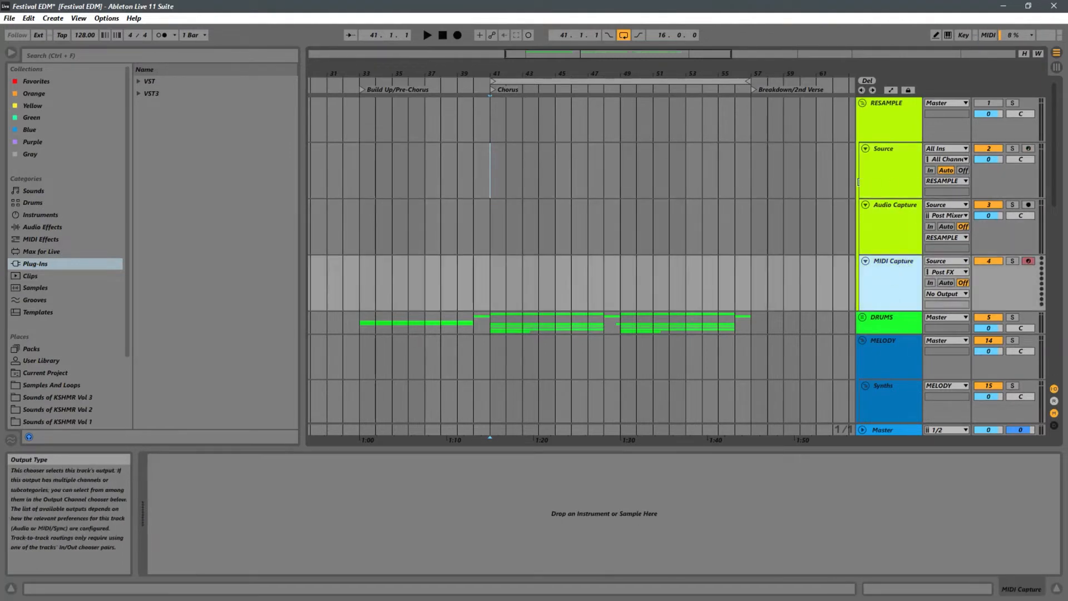
click(892, 178)
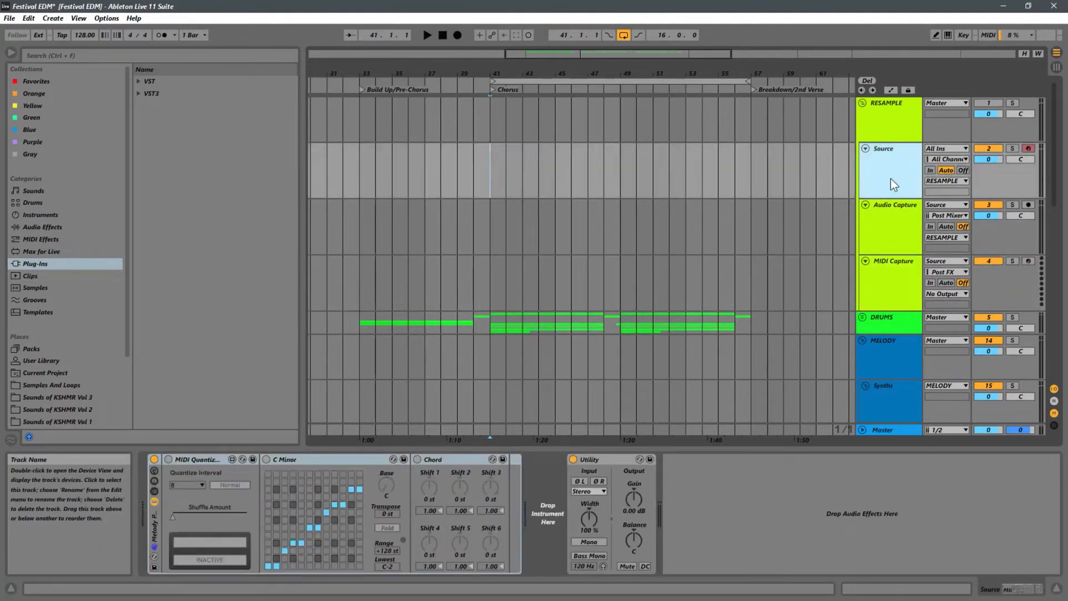
click(221, 459)
click(317, 459)
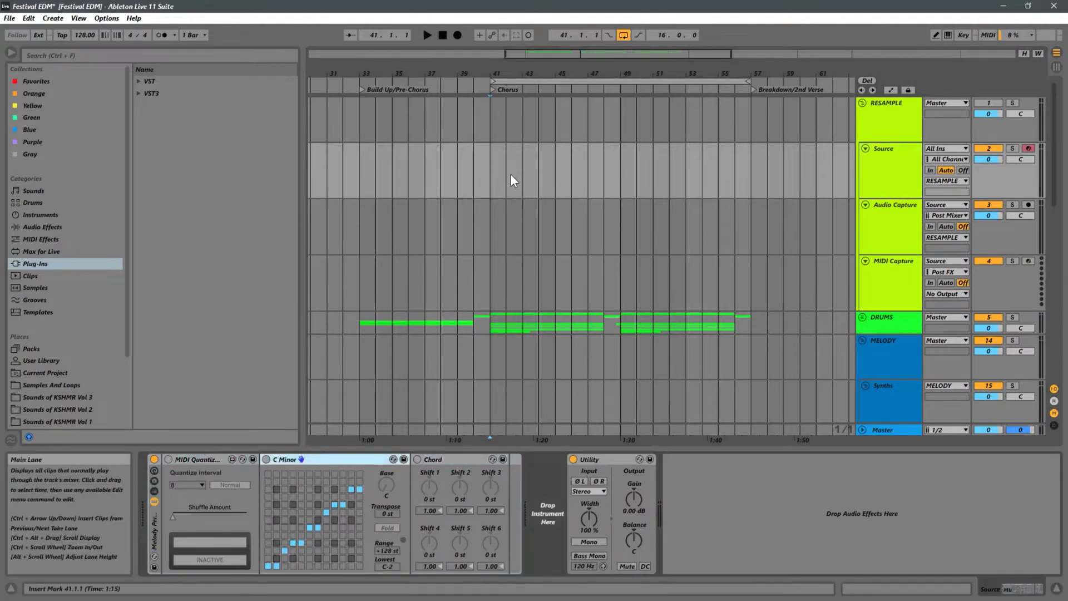
- Load the reFX Nexus 3 VST instrument into the Source track's empty instrument slot and close its plug-in window
click(492, 174)
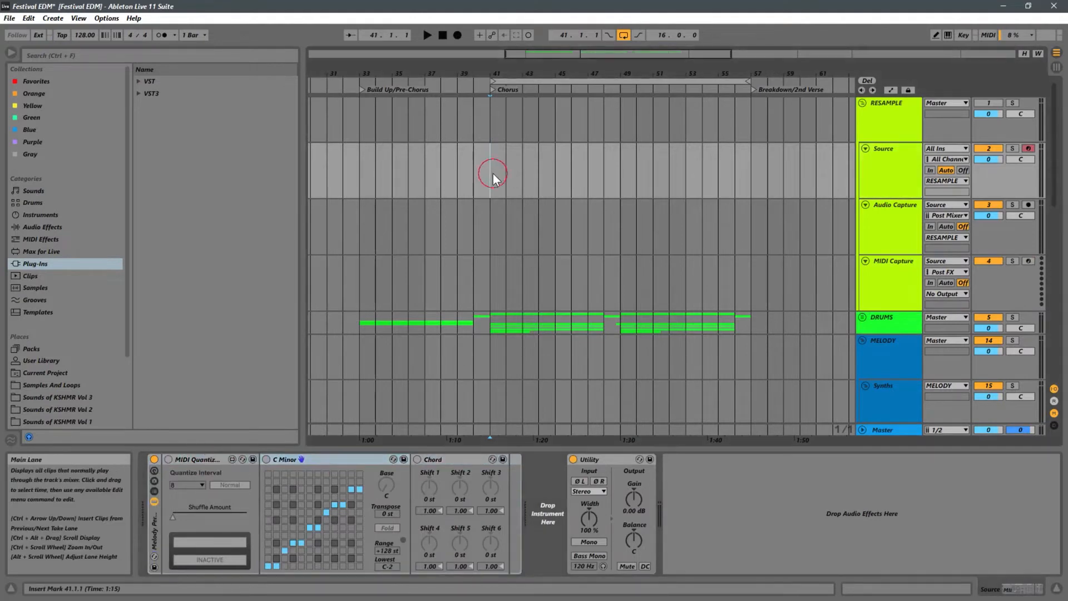
click(143, 81)
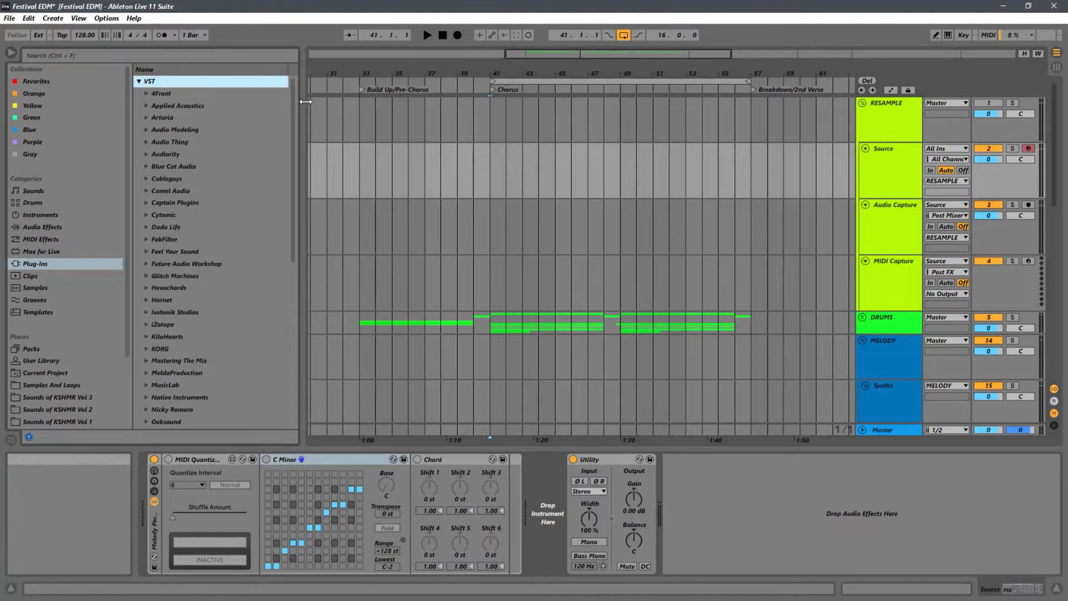
drag(293, 97, 352, 223)
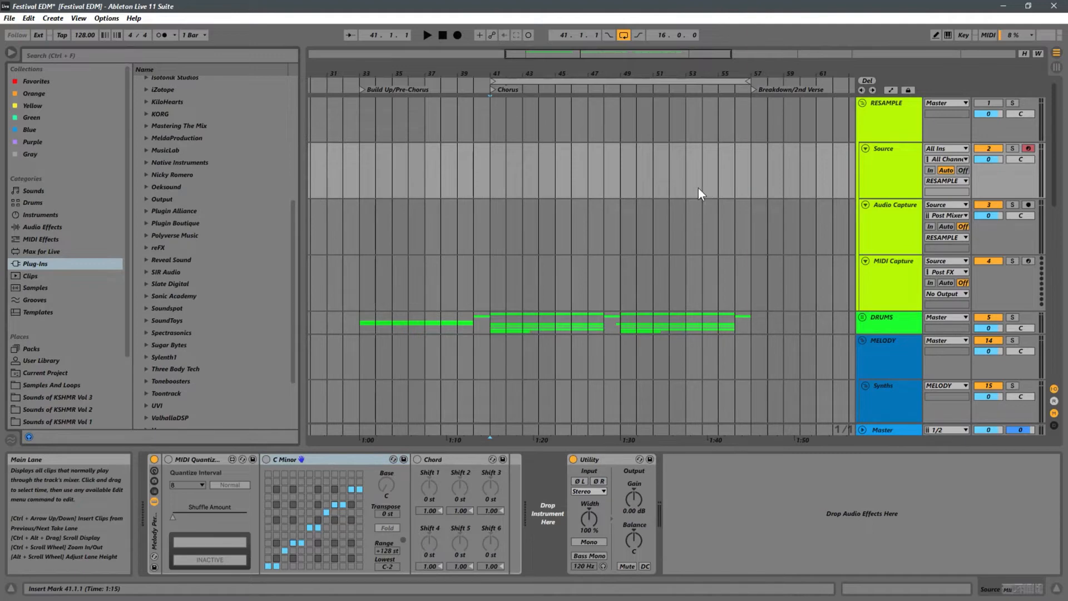
click(146, 247)
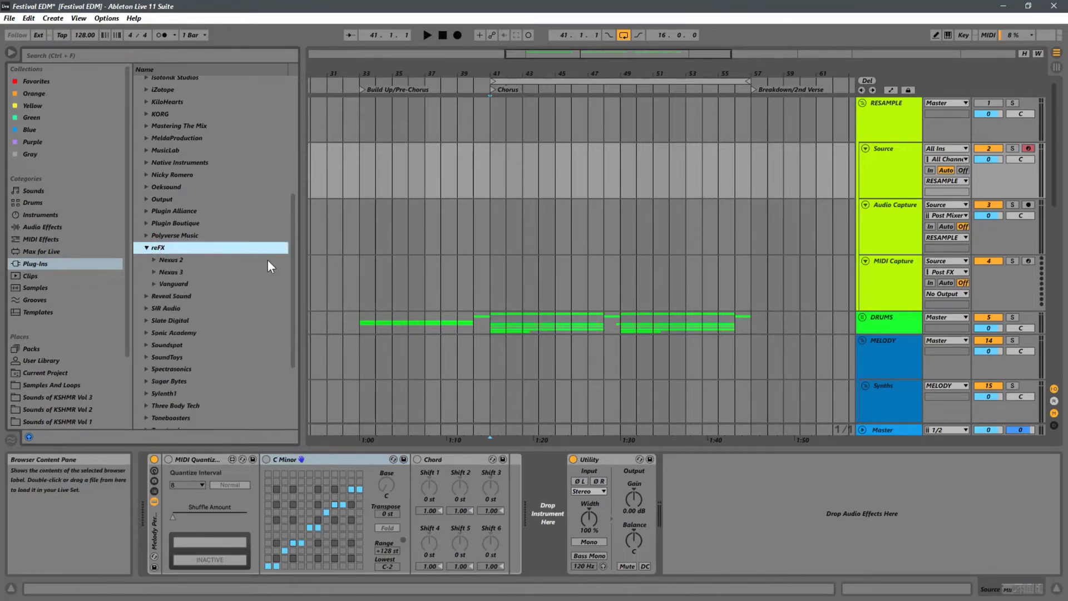
click(154, 272)
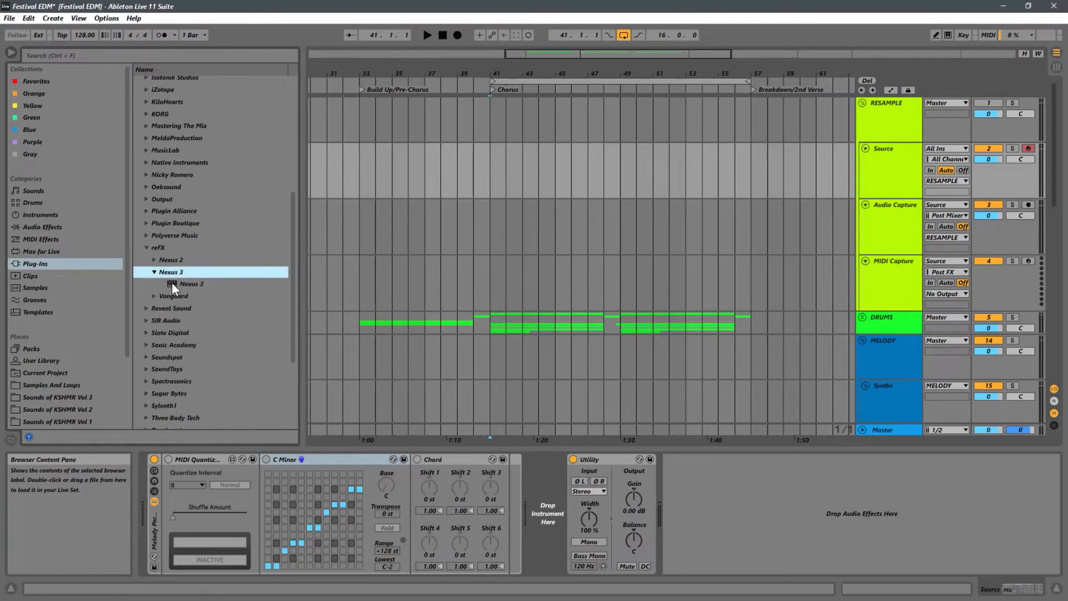
drag(182, 283, 549, 502)
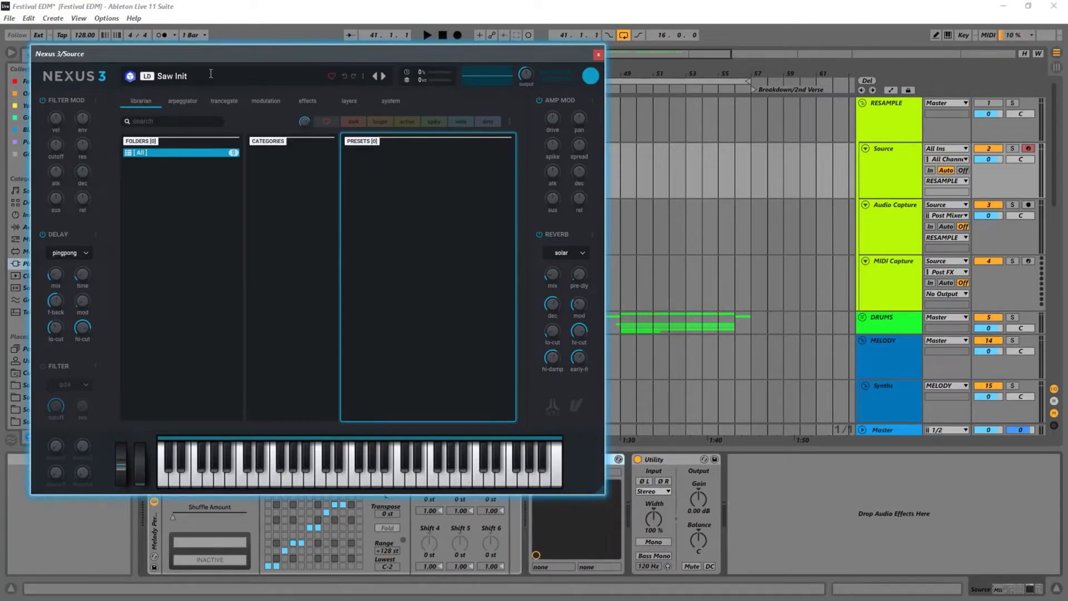
drag(198, 51, 482, 55)
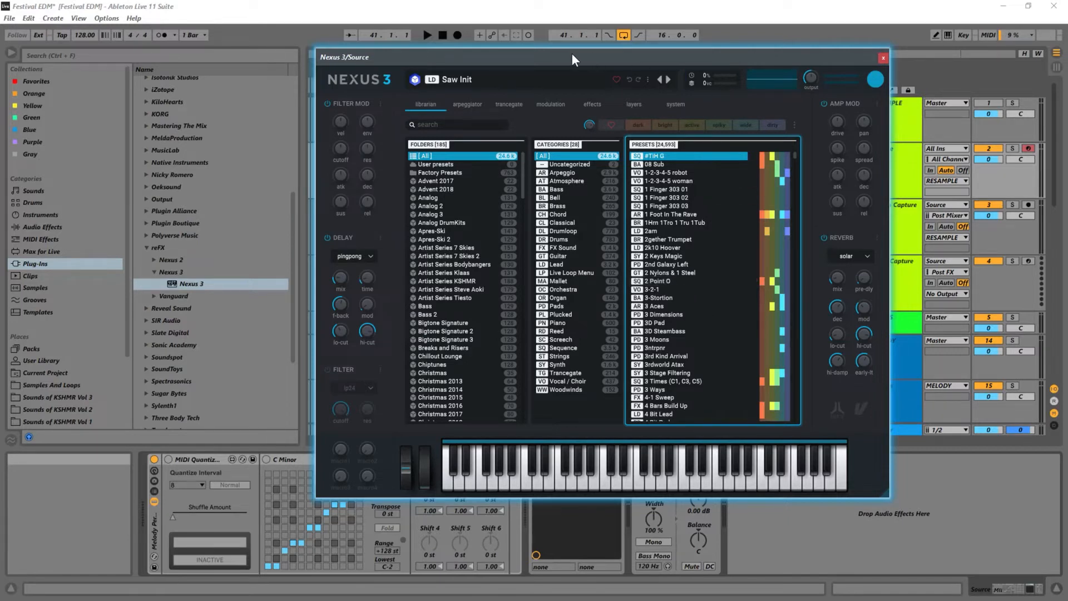
drag(558, 55, 439, 65)
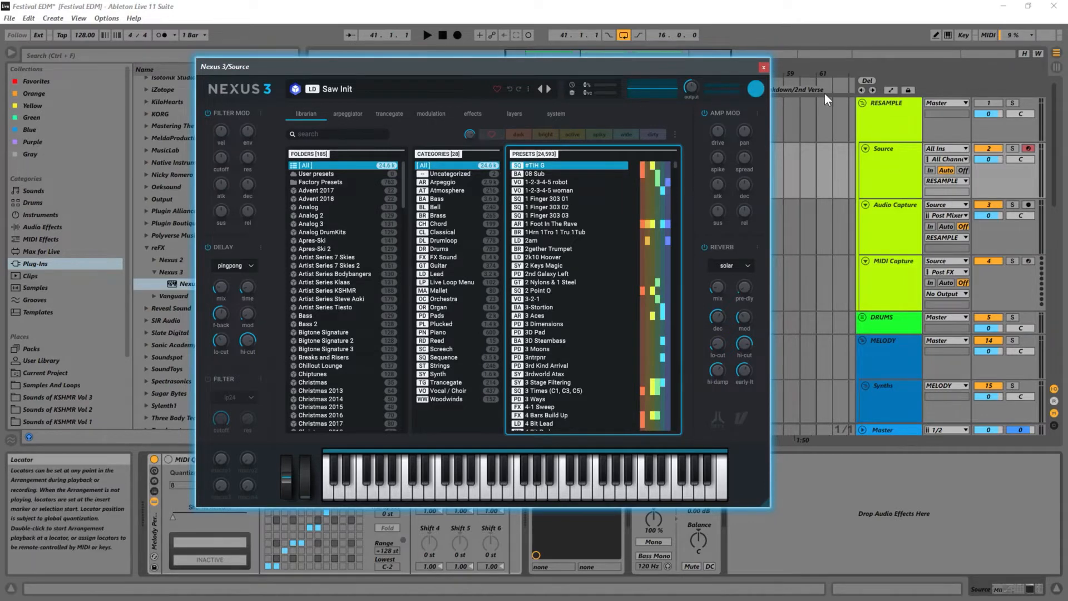
click(763, 69)
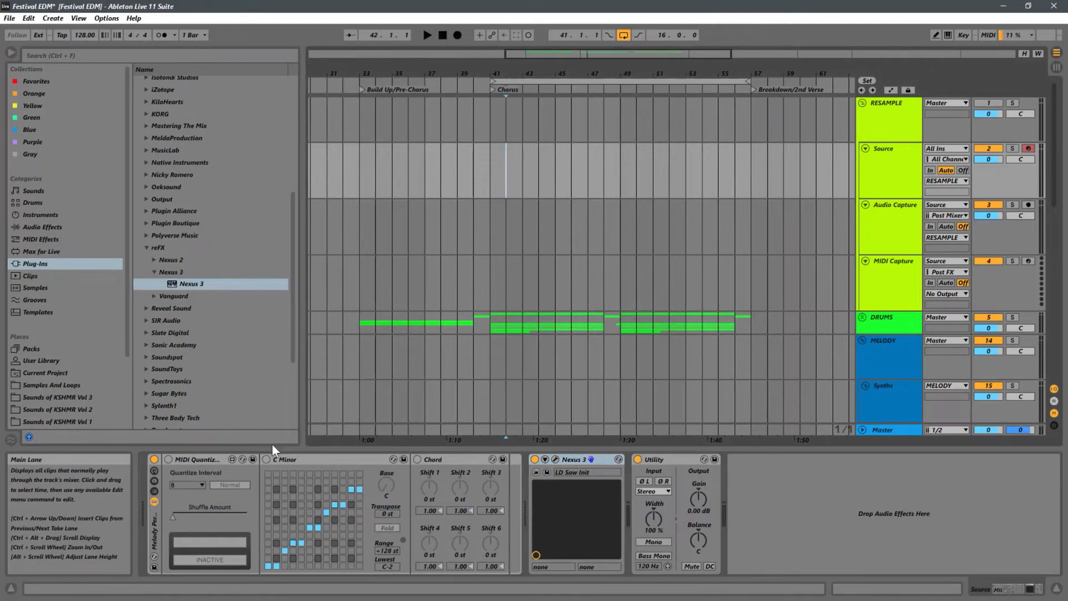
- Enable the C Minor scale device with its base set to F#, and turn on the MIDI Quantize device
click(266, 459)
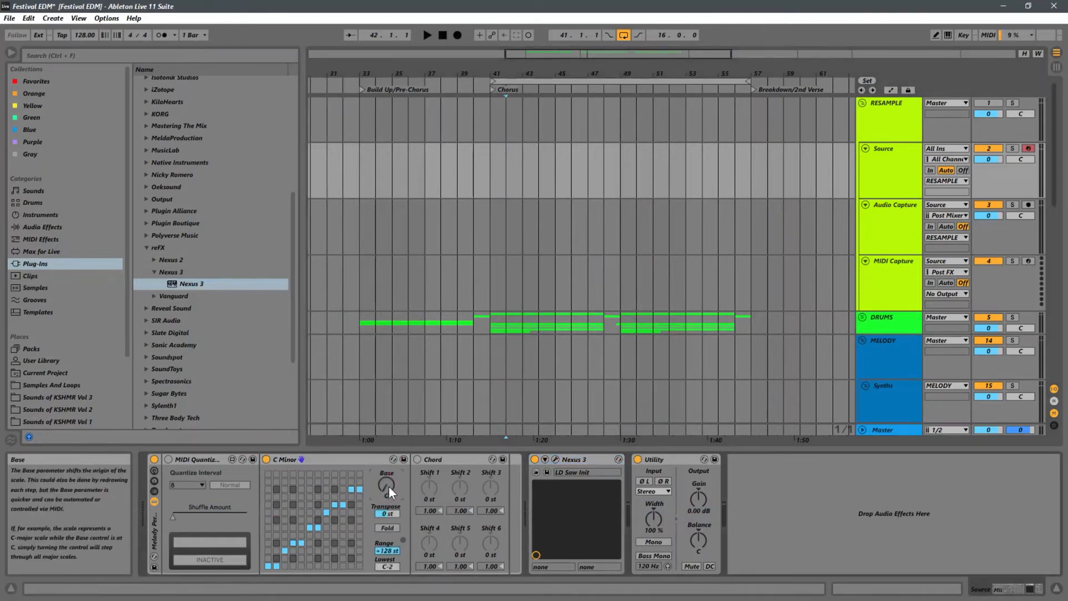
drag(389, 486, 416, 449)
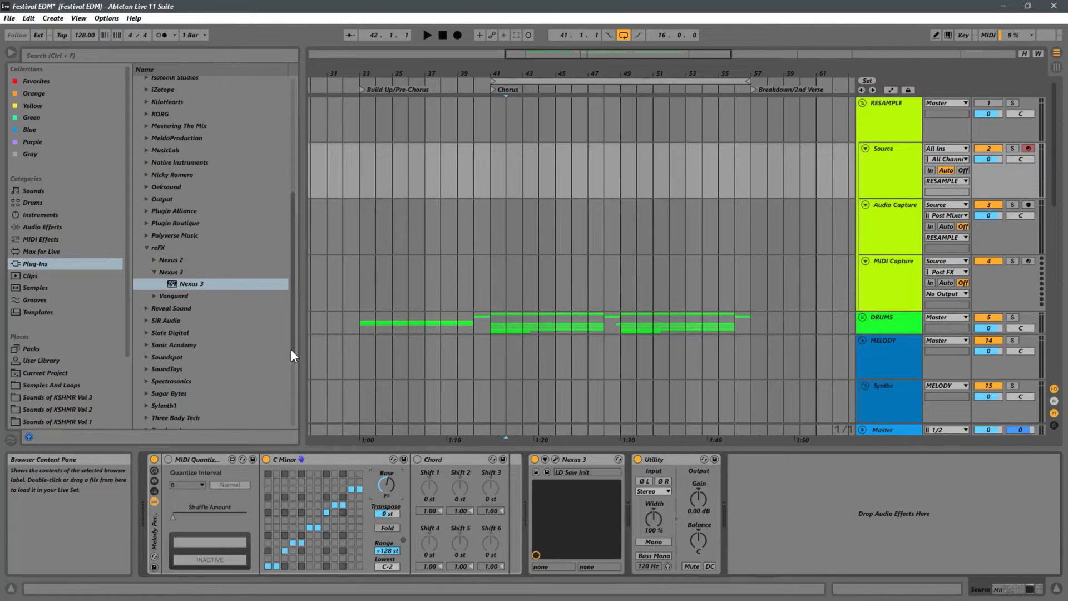
click(168, 459)
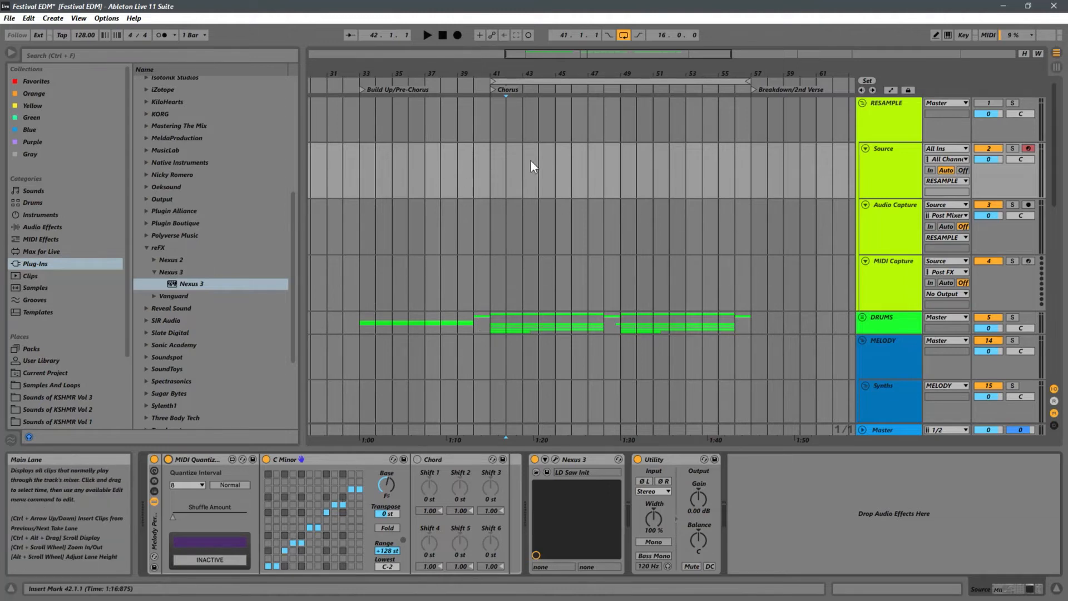
- Mark the Chorus range on the Source track and review its quantize and scale devices alongside the MIDI Capture track
drag(490, 165, 747, 156)
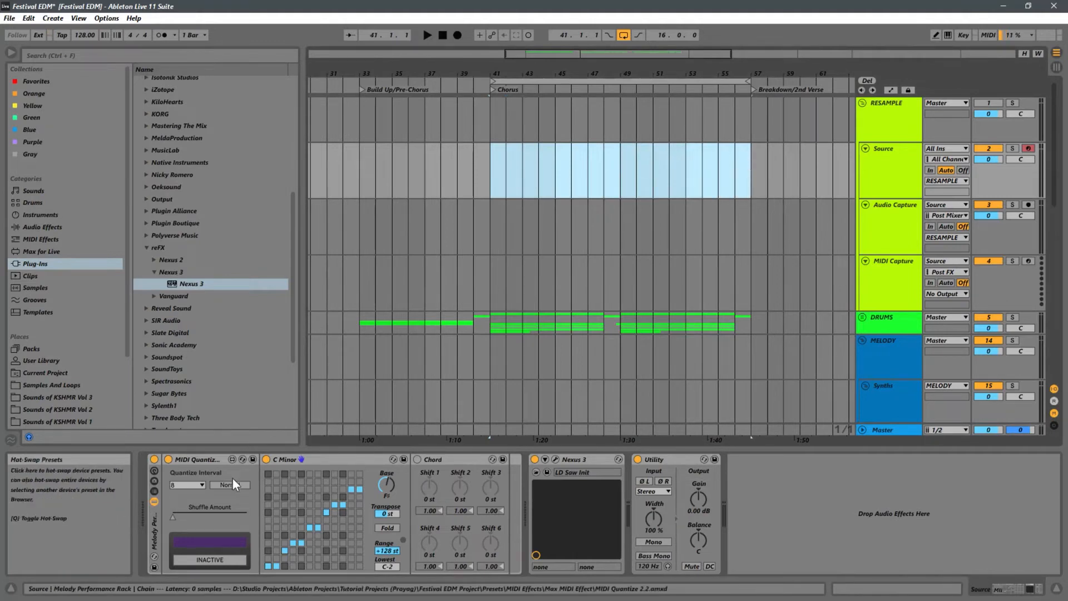
click(190, 457)
click(320, 458)
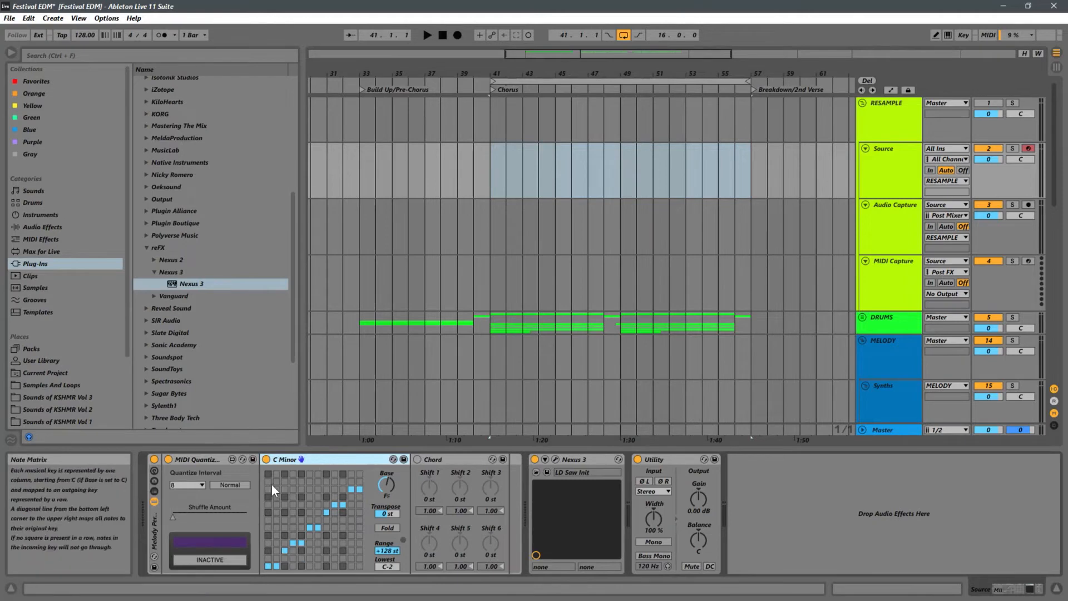
click(895, 290)
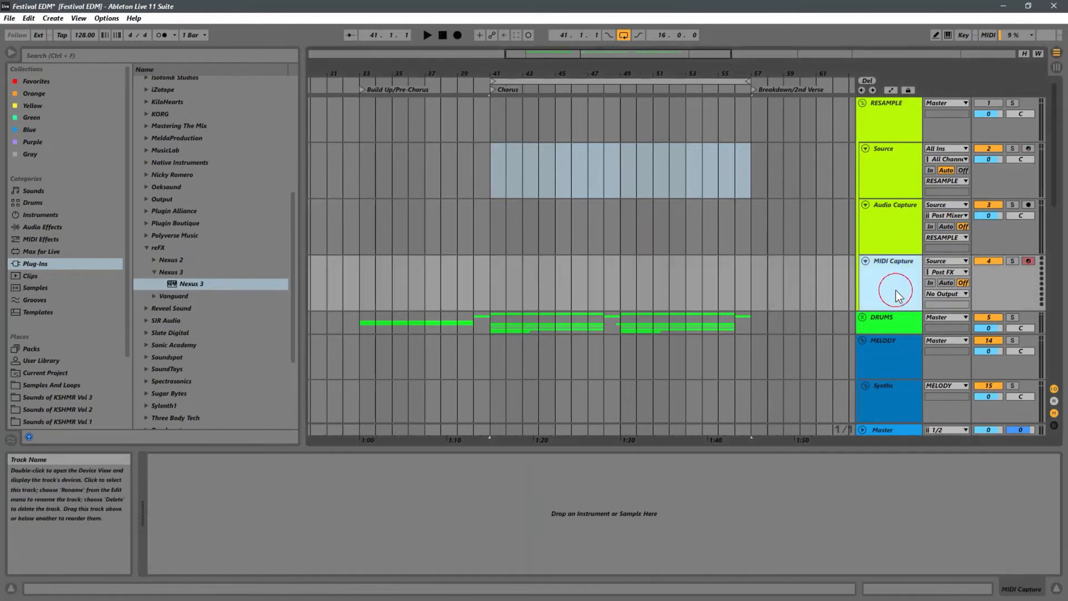
click(890, 172)
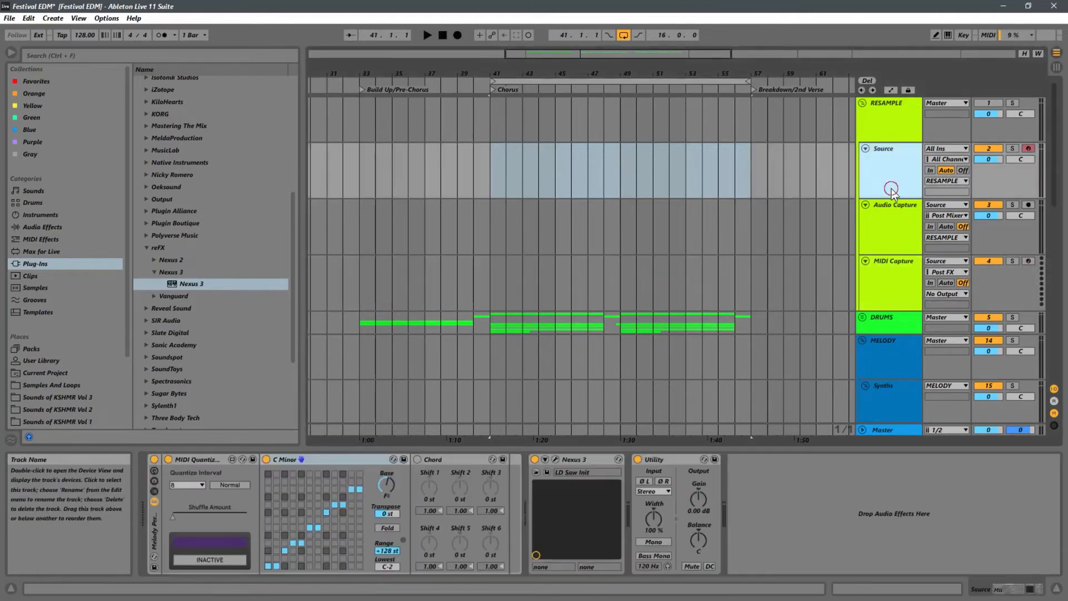
- Arm the MIDI Capture track, select bars 41 to 57 on it, and return to the Source track's devices
click(1029, 264)
click(872, 173)
click(932, 266)
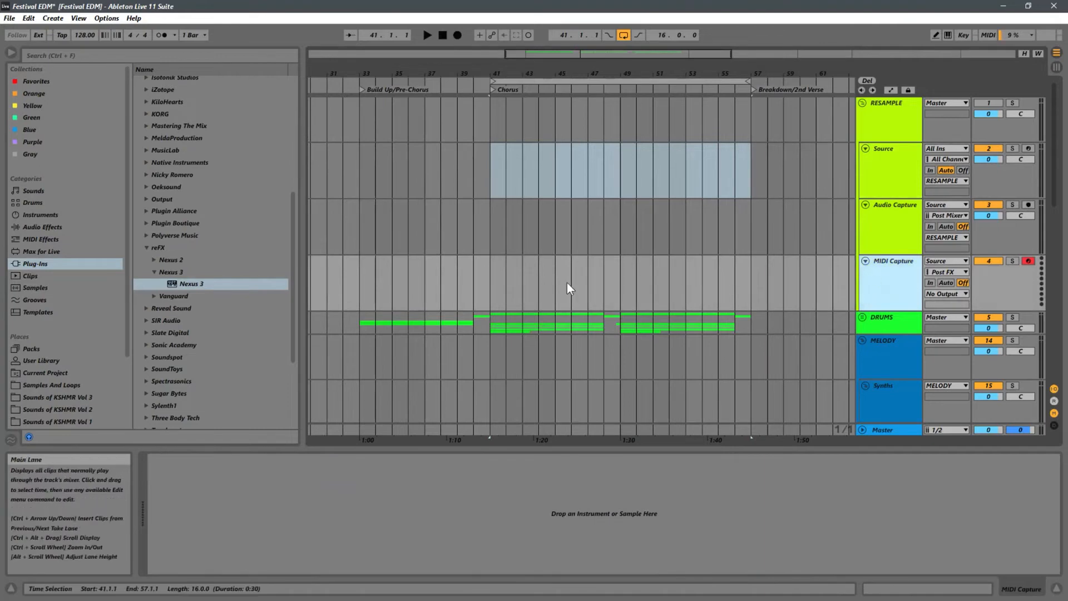
drag(492, 283, 746, 261)
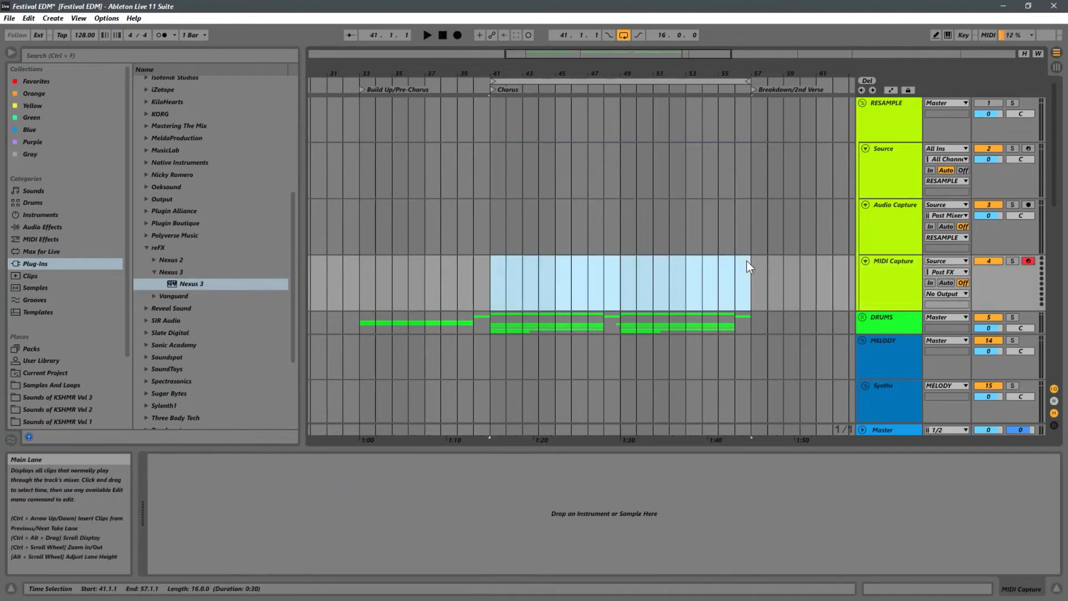
click(881, 165)
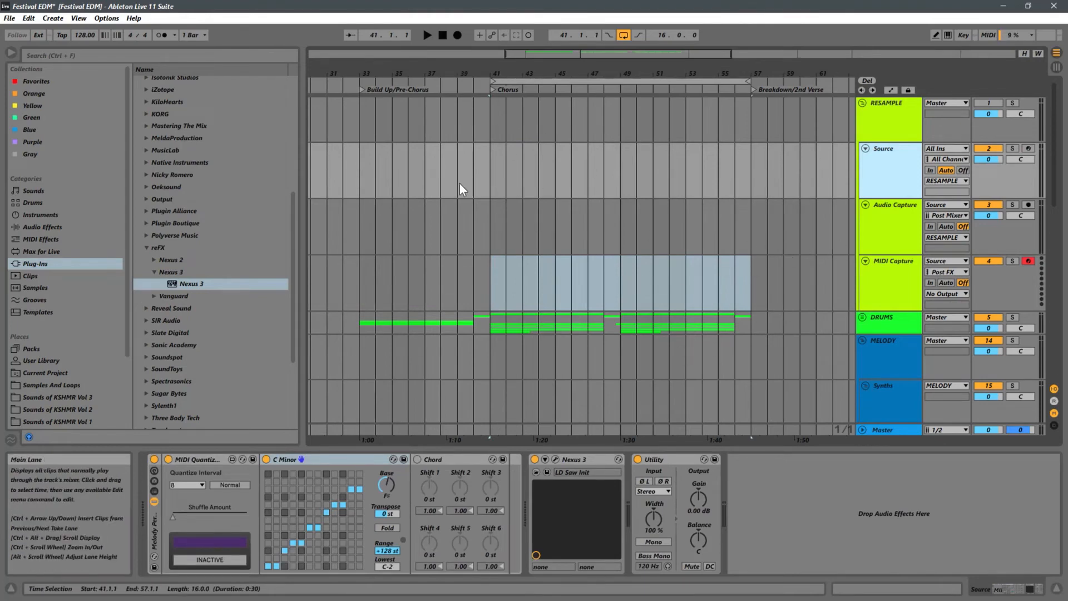
- Place the insert marker at bar 41 on the Source track and look through Nexus 3's preset folders, closing the plug-in again
click(492, 159)
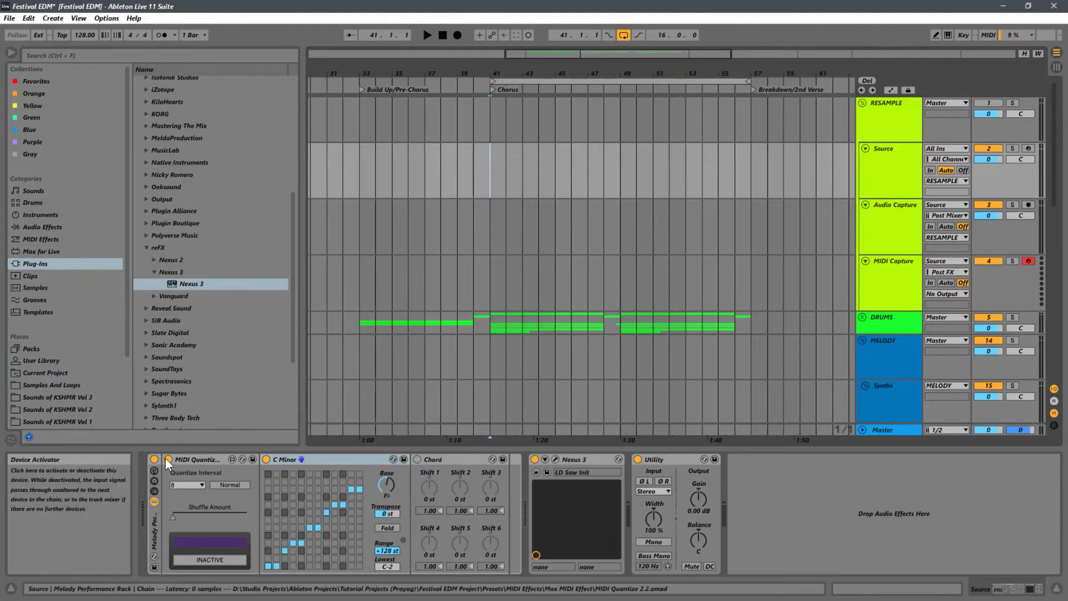
click(555, 460)
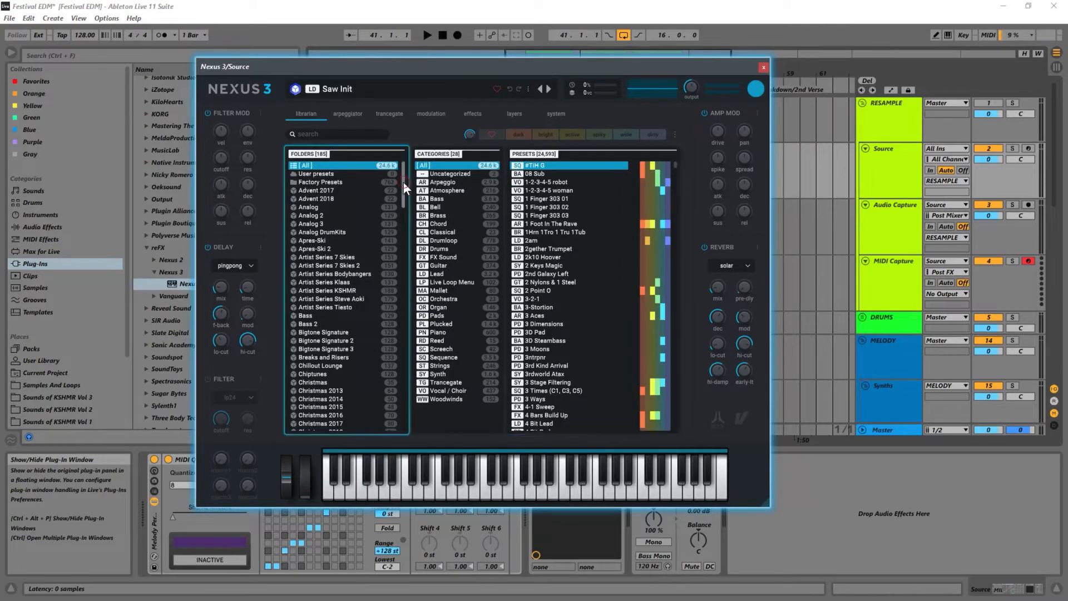
drag(402, 182, 410, 212)
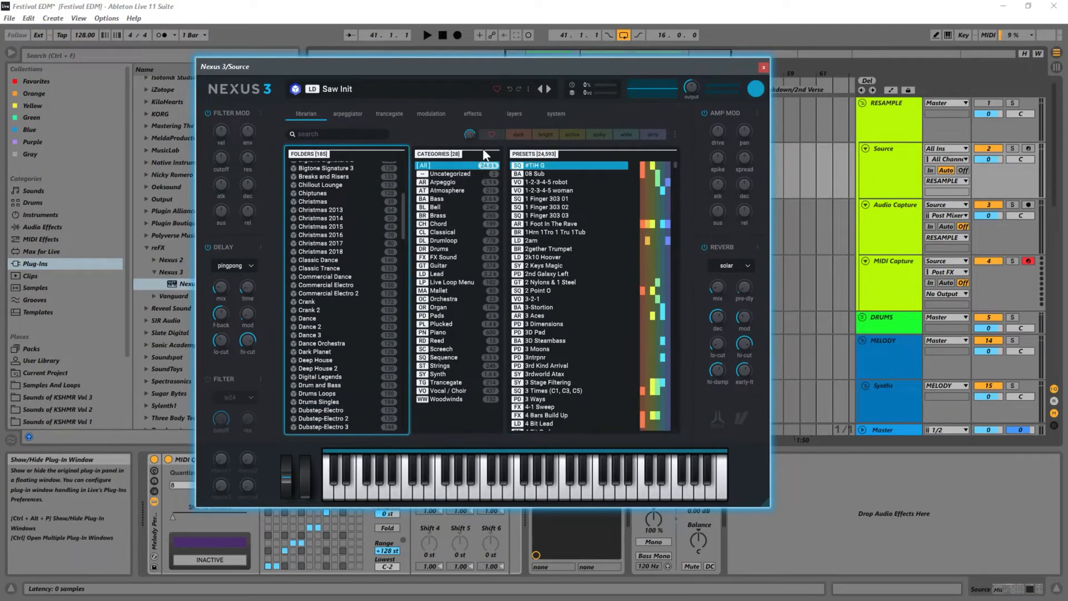
click(763, 67)
- Show the RESAMPLE track's compressors, switch the first one to its collapsed view, and monitor its gain reduction while playing the Chorus
click(885, 123)
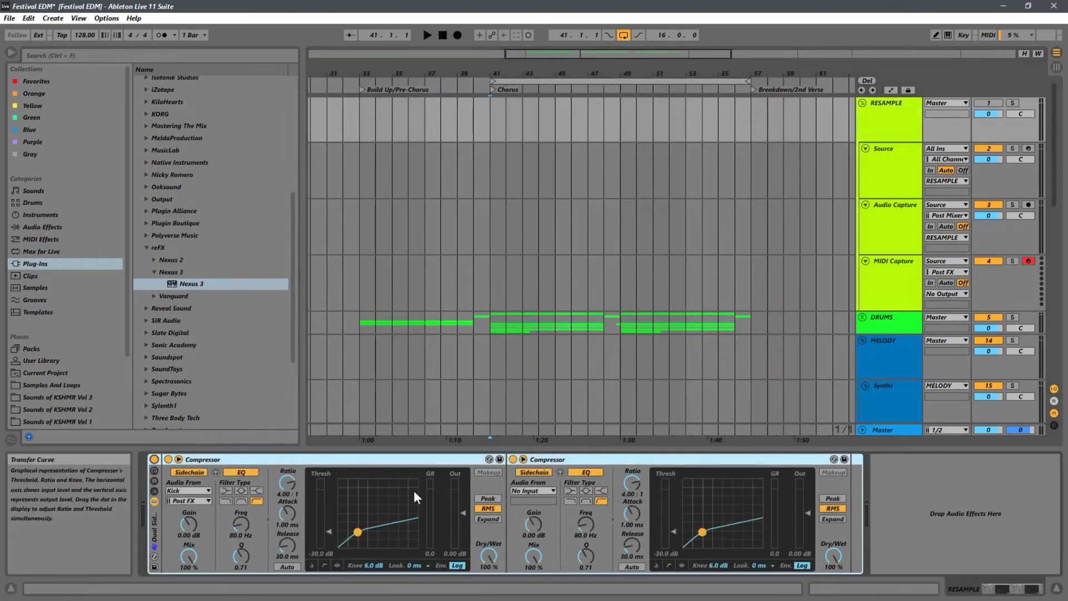
key(space)
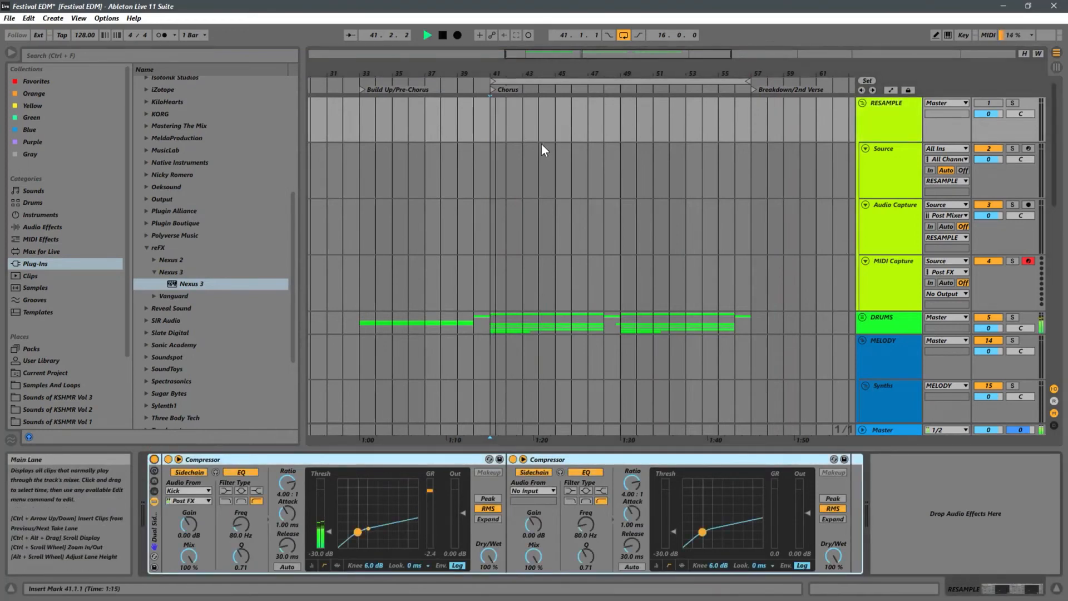
key(space)
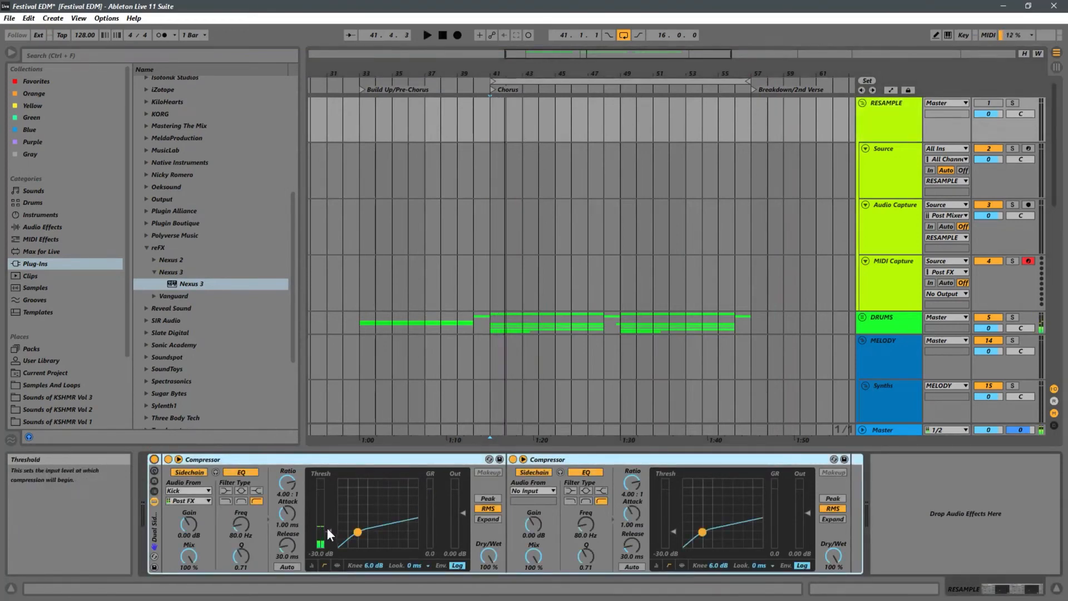
click(312, 564)
key(space)
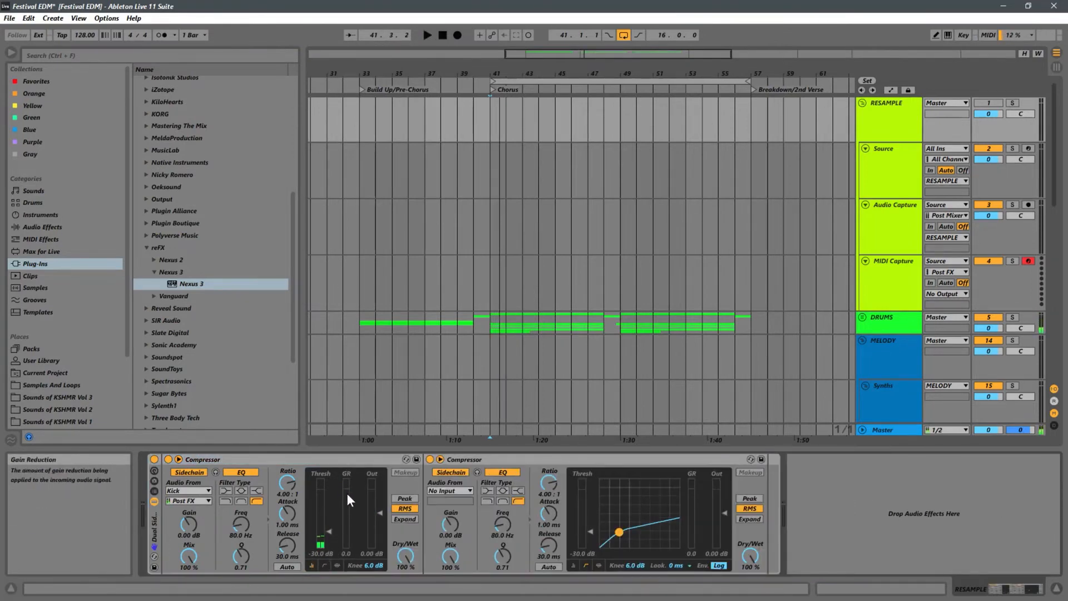
key(space)
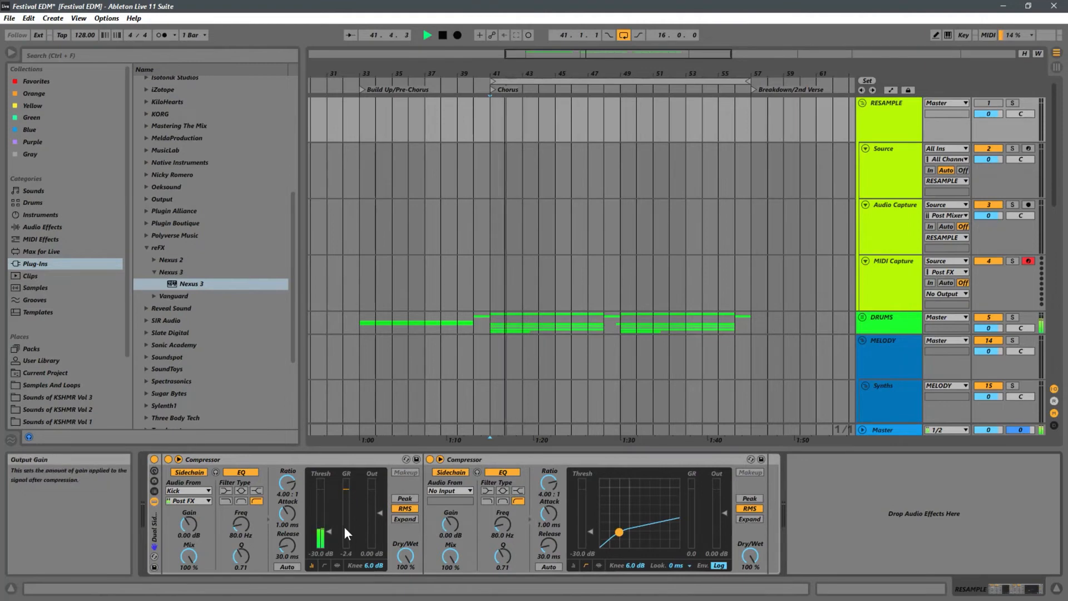
- Lower the first compressor's threshold to -34.2 dB on the RESAMPLE track and delete the second compressor
drag(328, 530, 327, 532)
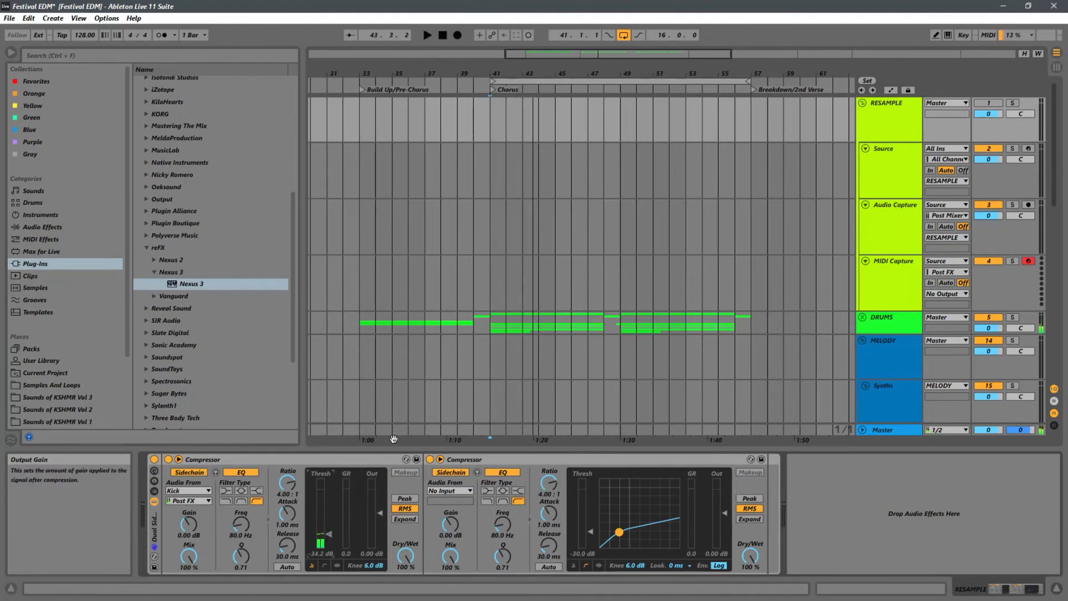
click(546, 459)
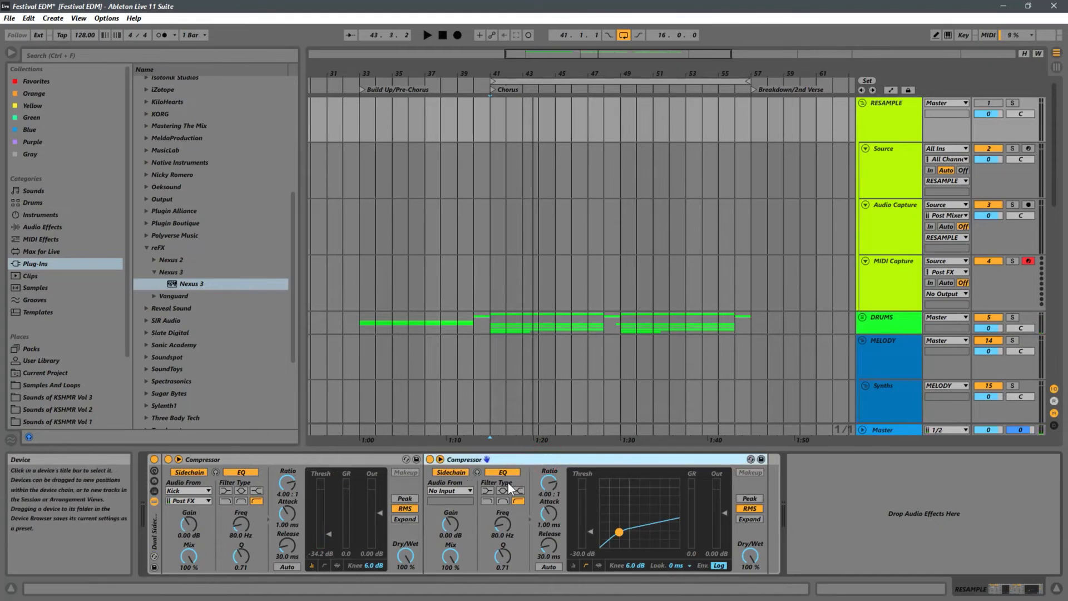
key(Delete)
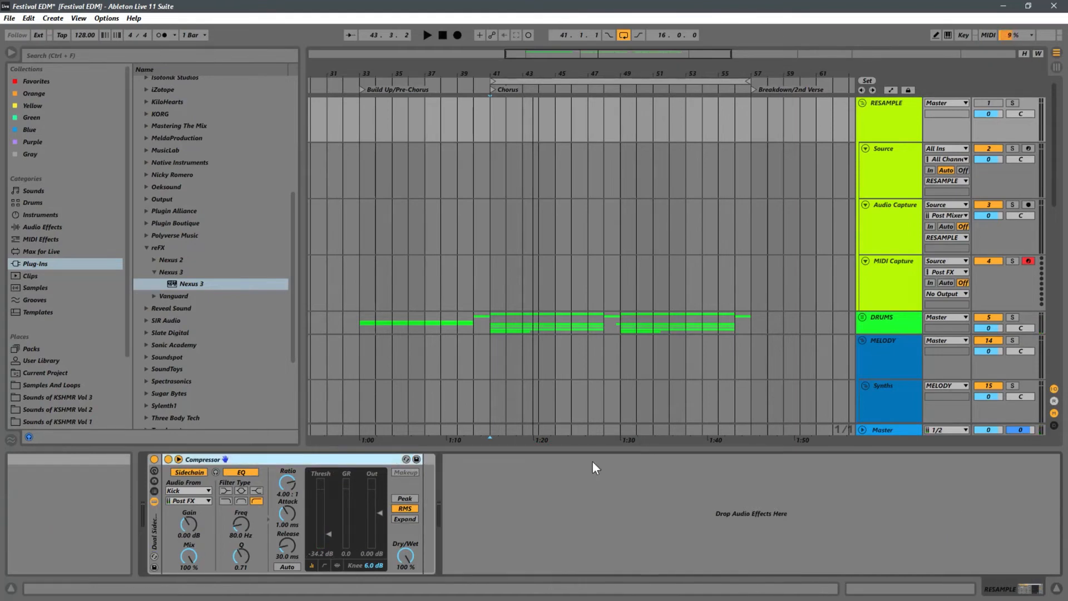
- Reopen Nexus 3 on the Source track and filter its presets to the Lead category of the EDM Leads folder
click(896, 176)
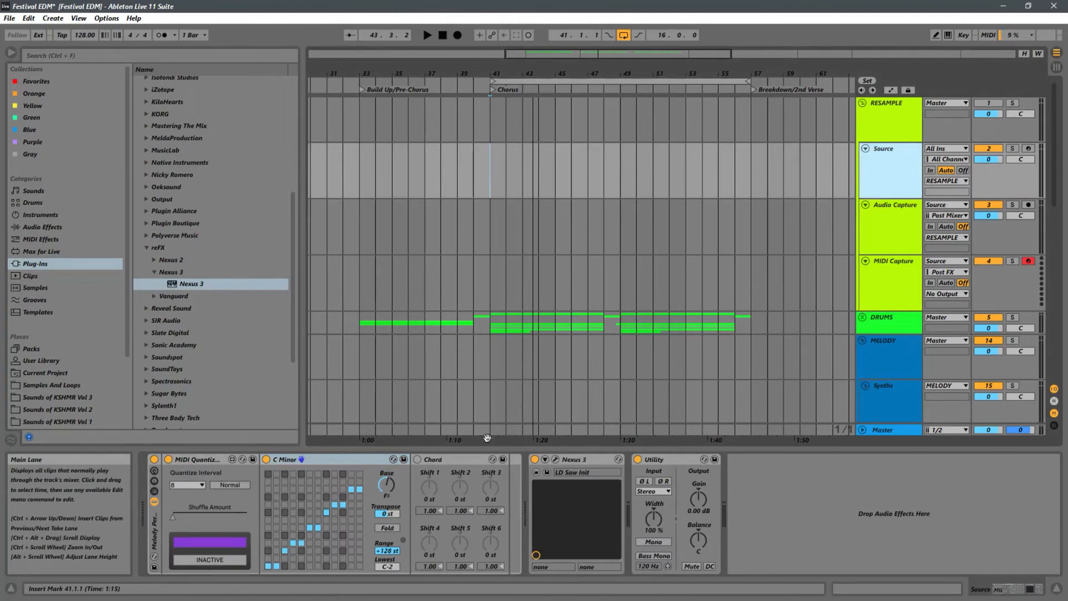
click(555, 459)
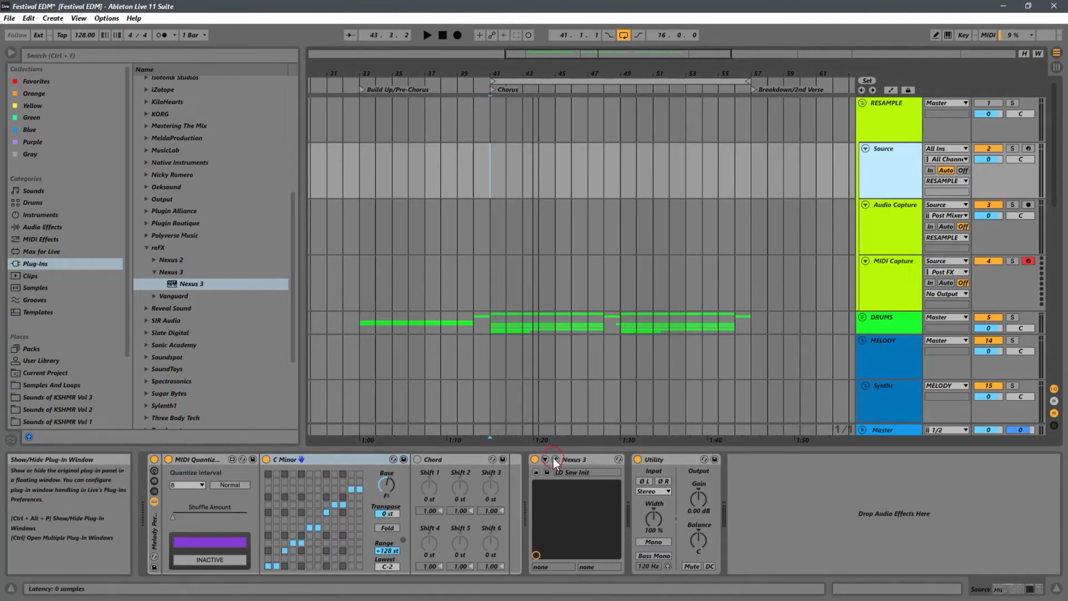
scroll(341, 287, down, 10)
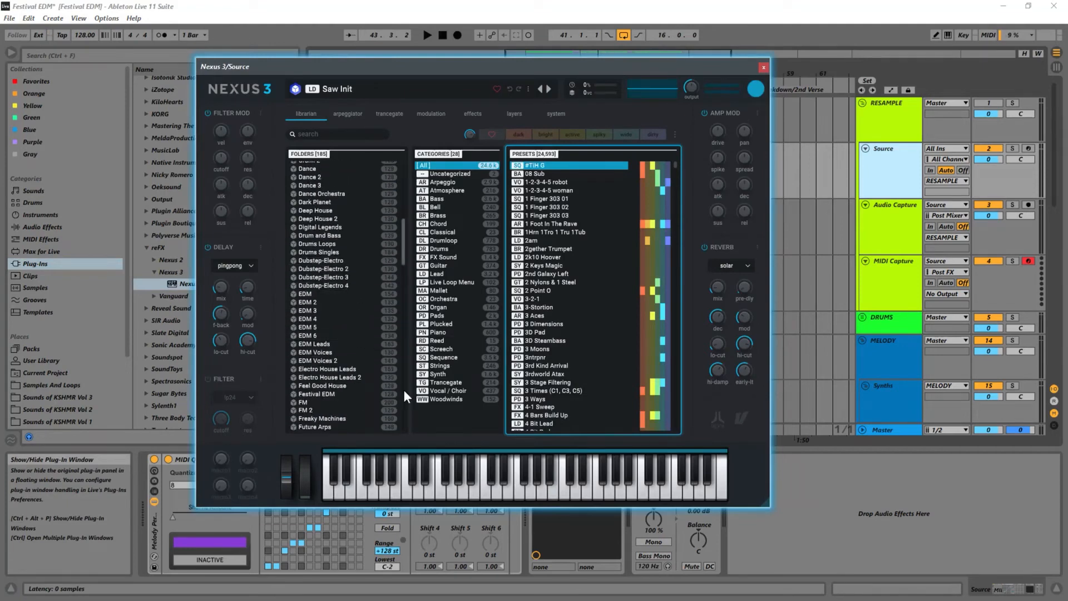
click(309, 343)
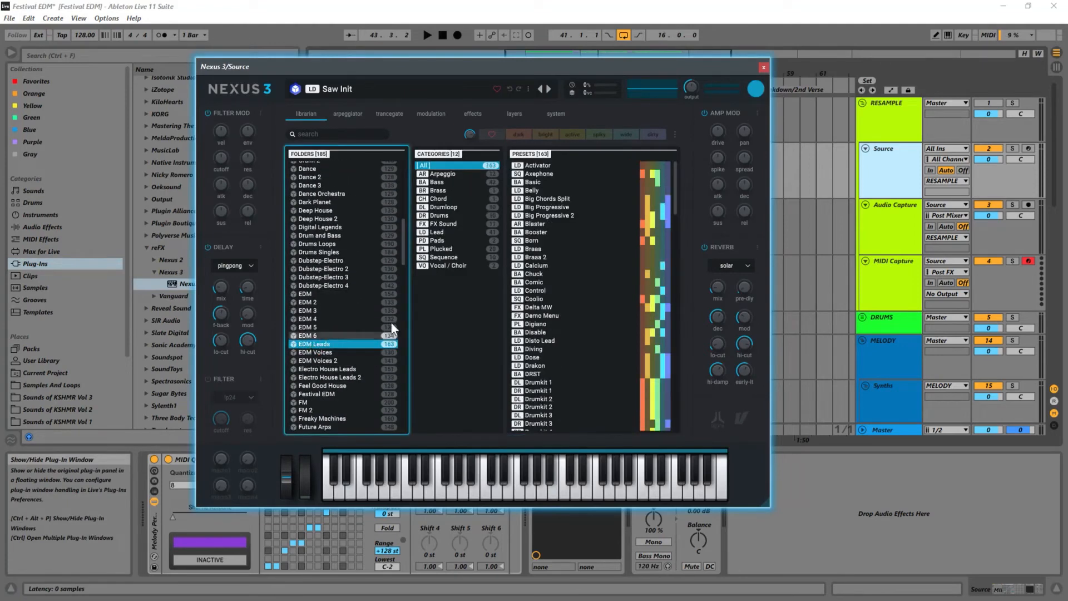
click(437, 231)
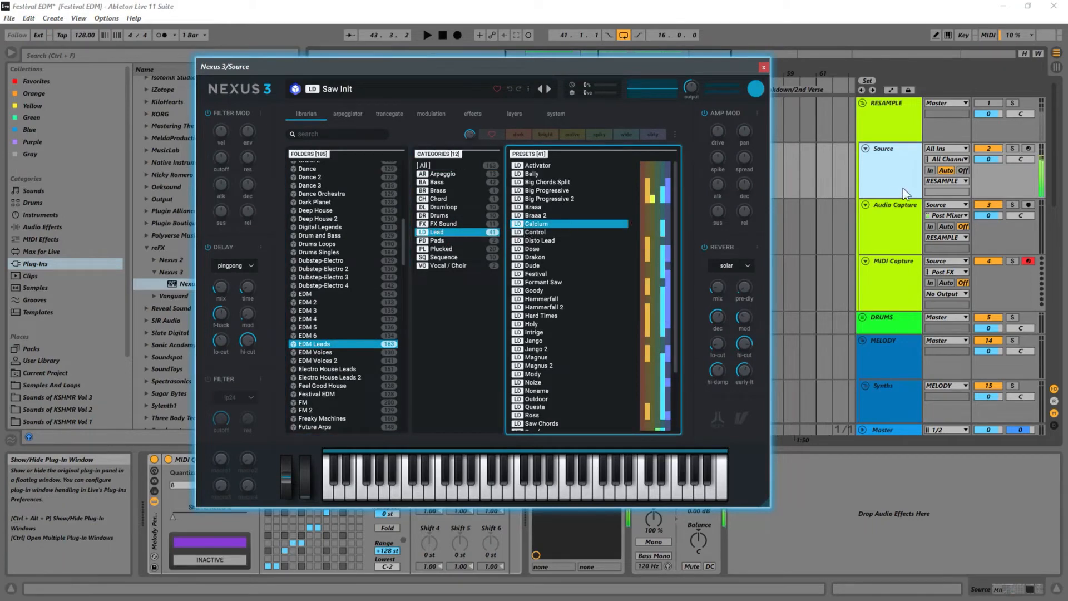
- Activate the RESAMPLE track, browse the EDM Leads lead presets, and load Disto Lead
click(993, 102)
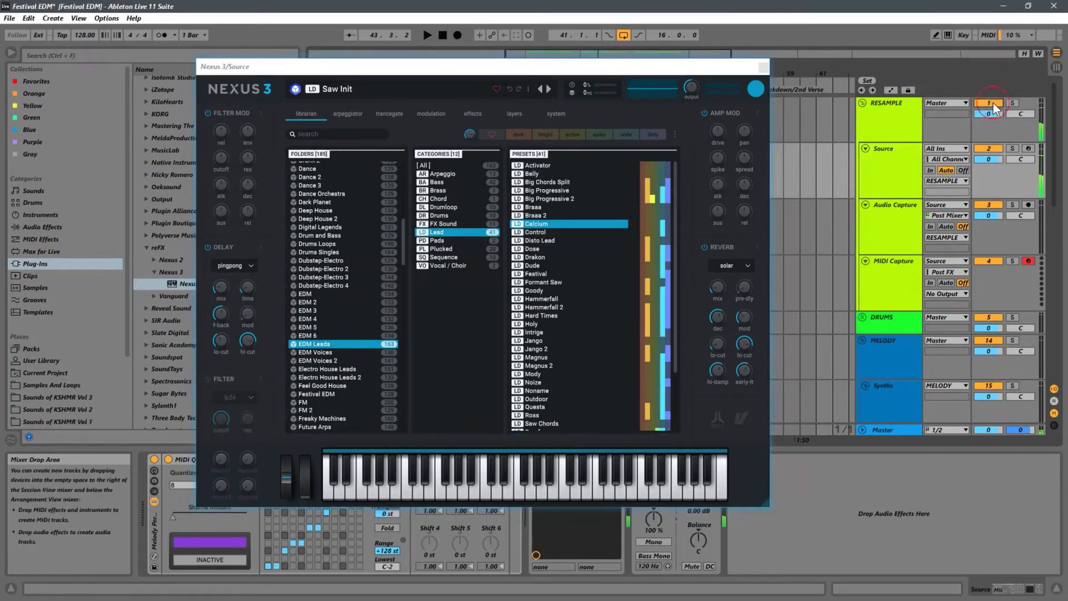
click(555, 240)
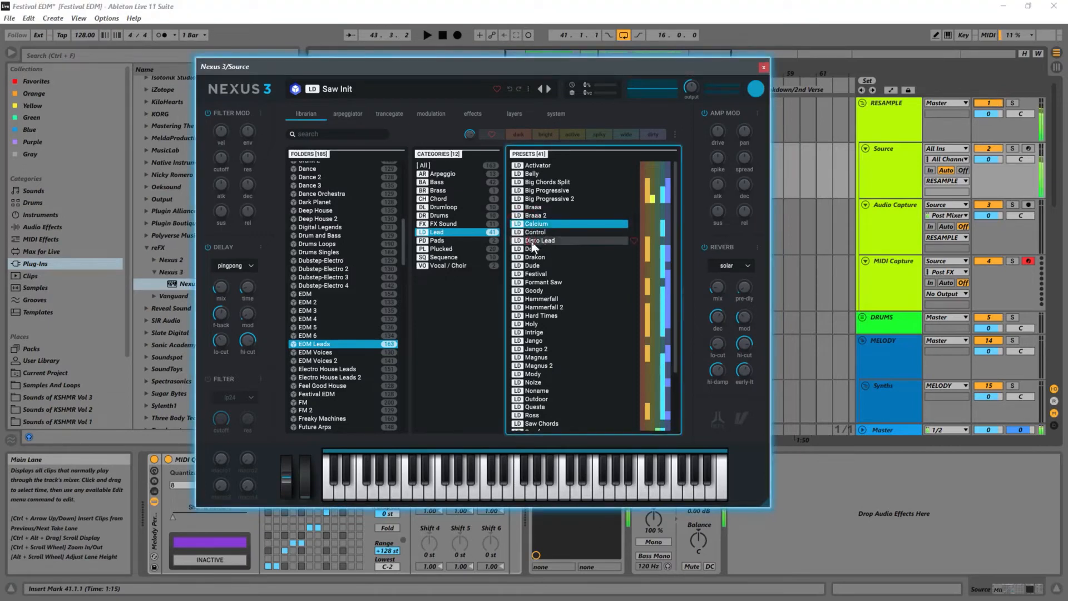
click(550, 266)
click(545, 299)
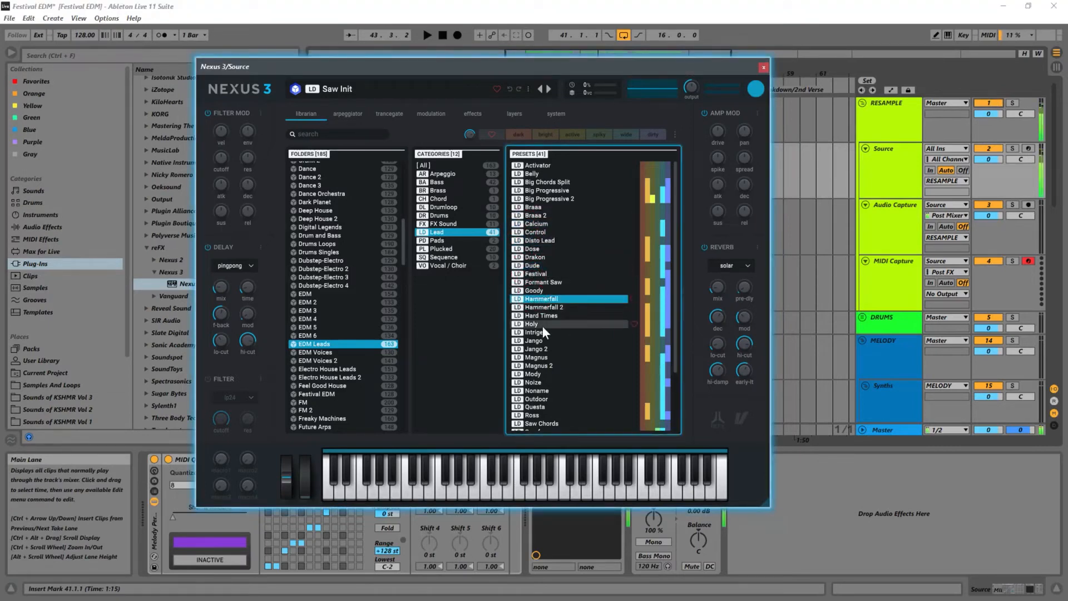
click(546, 332)
click(539, 283)
click(525, 274)
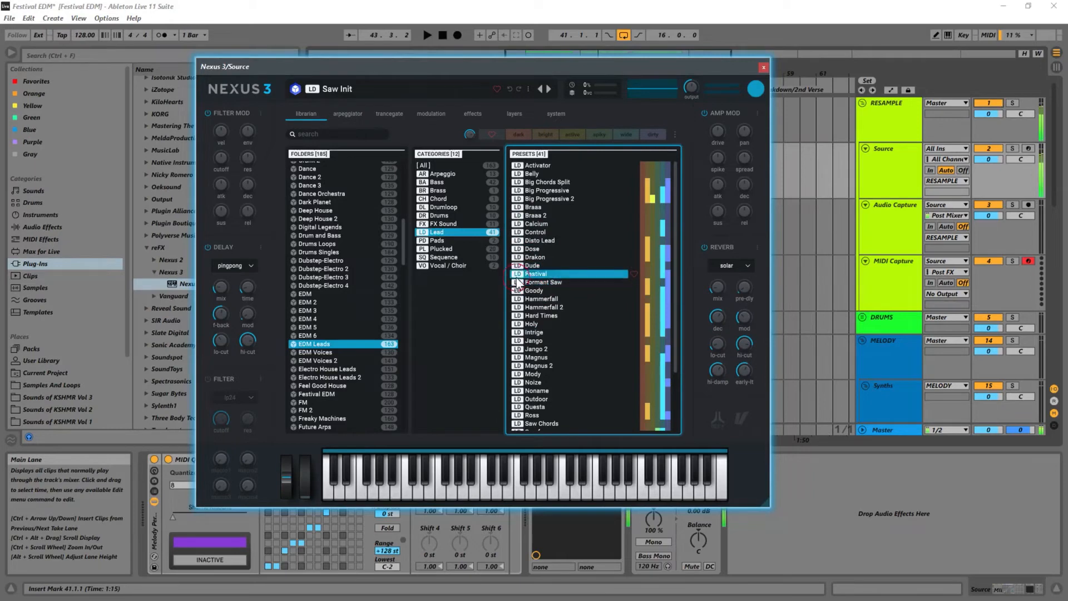
click(528, 258)
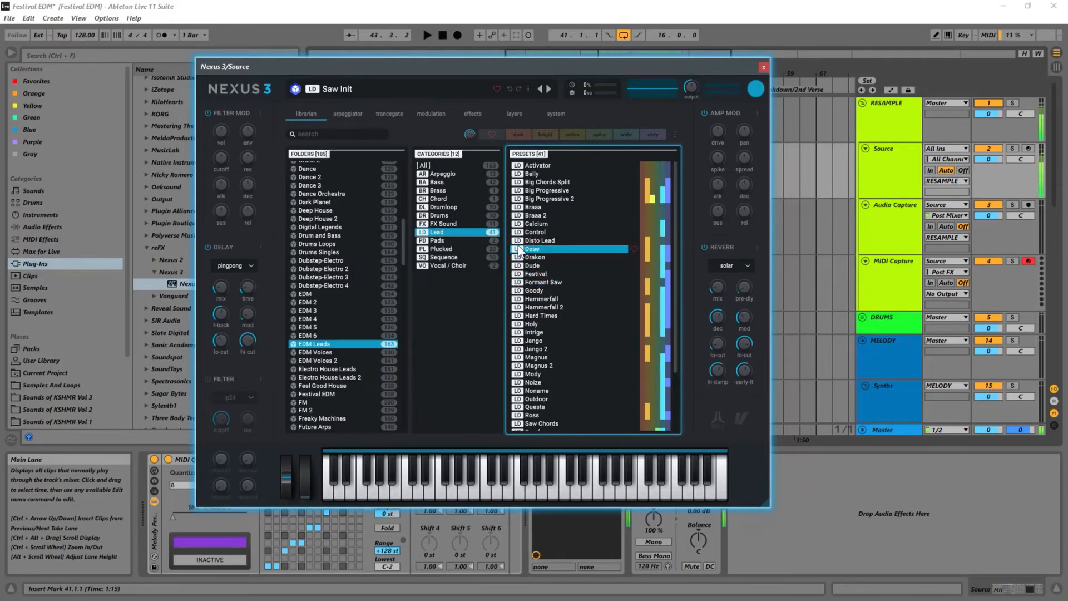
click(524, 241)
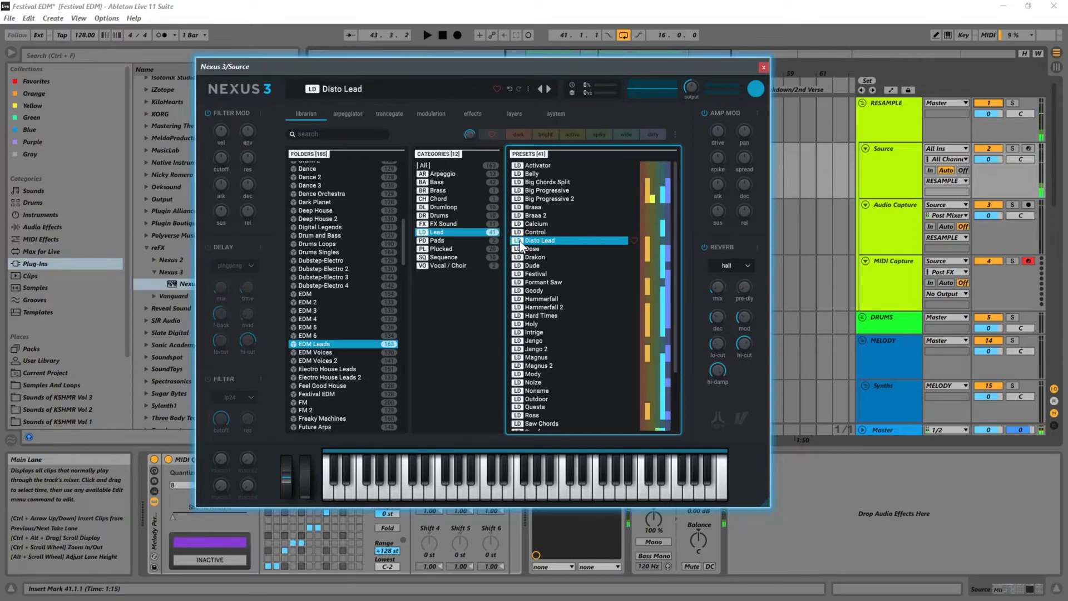
- Arm the Source track for recording and try melody ideas with Disto Lead while the Chorus plays
key(space)
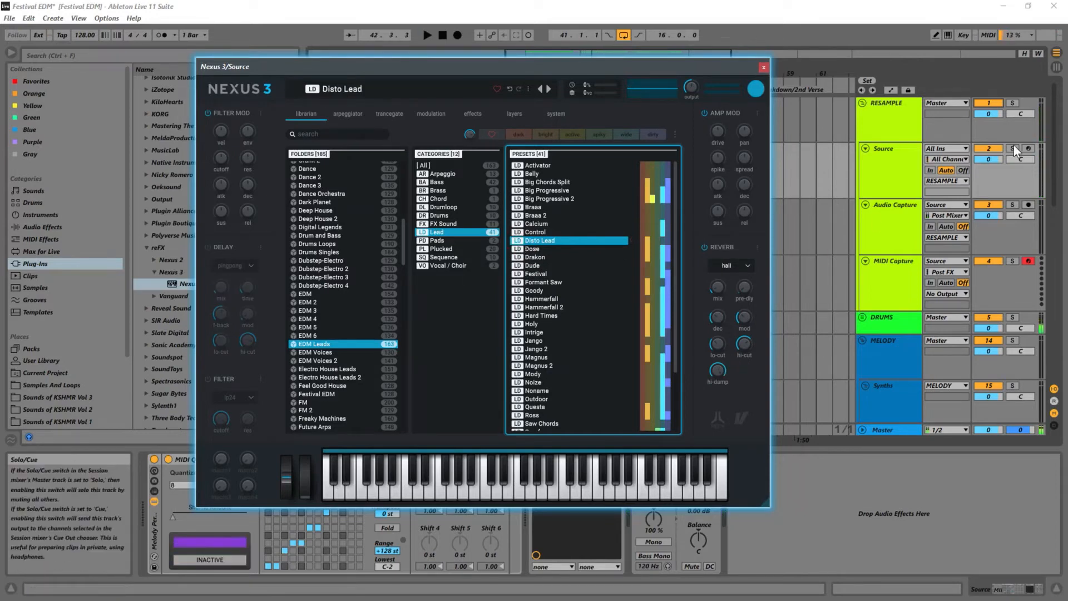
click(1030, 148)
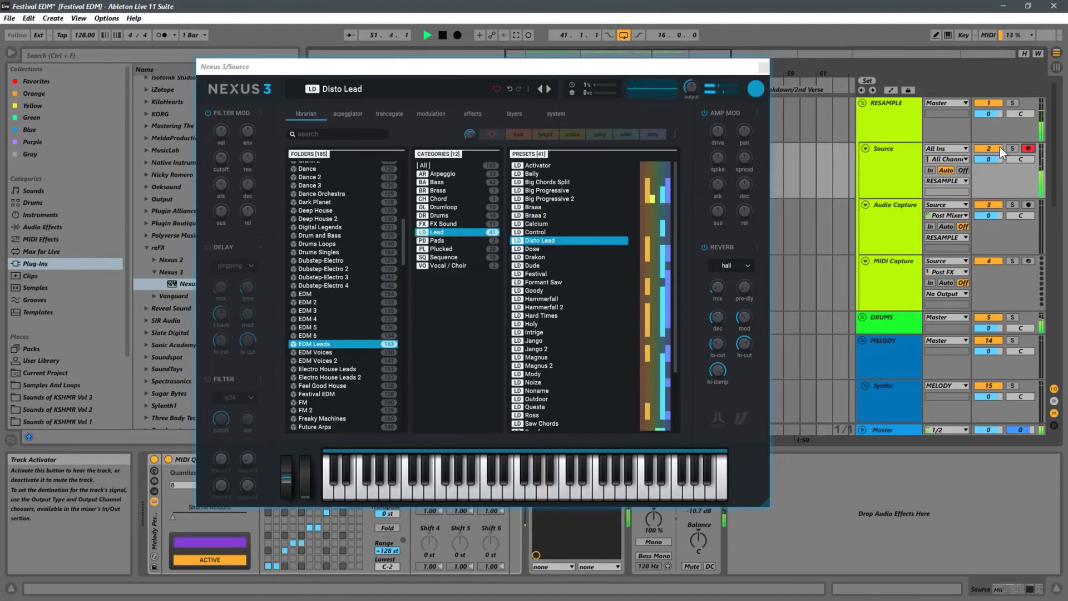
key(space)
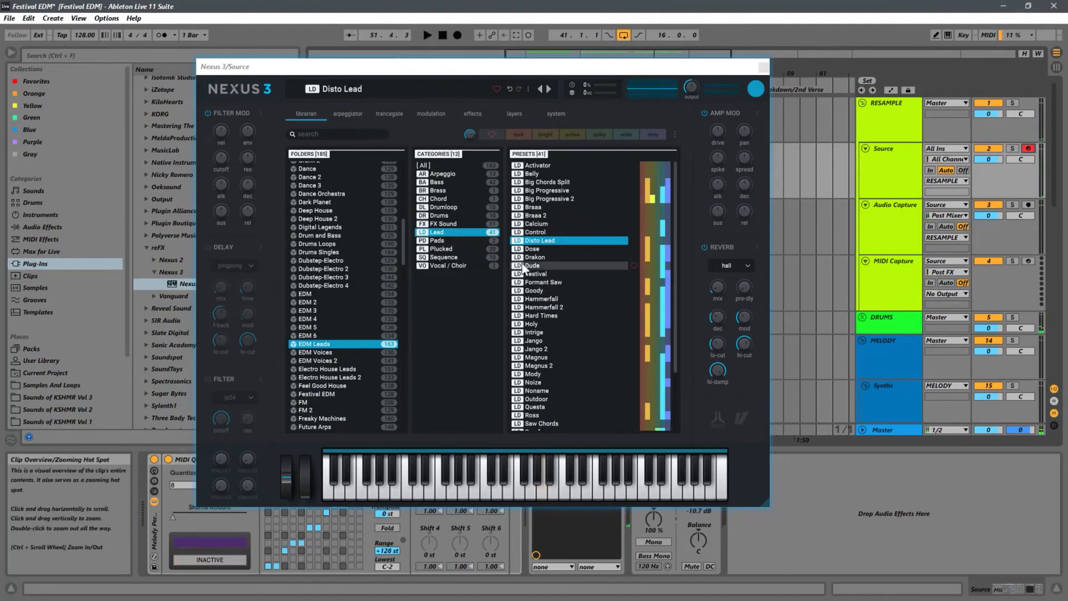
key(space)
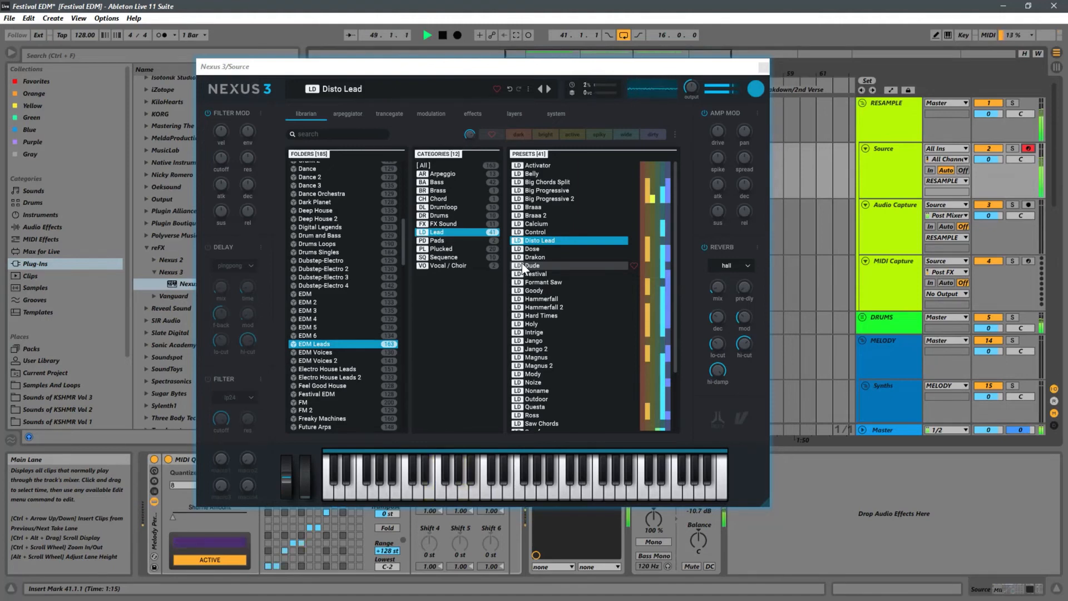
key(space)
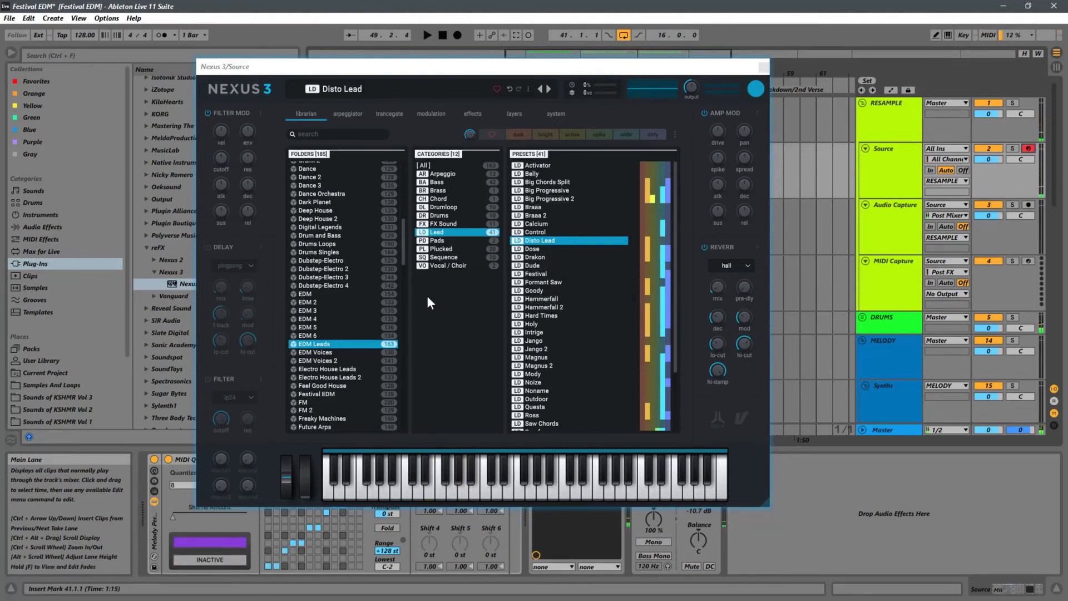
- Browse the Nexus 3 folders and list the lead presets of the EDM 6 folder
click(351, 212)
scroll(359, 367, down, 2)
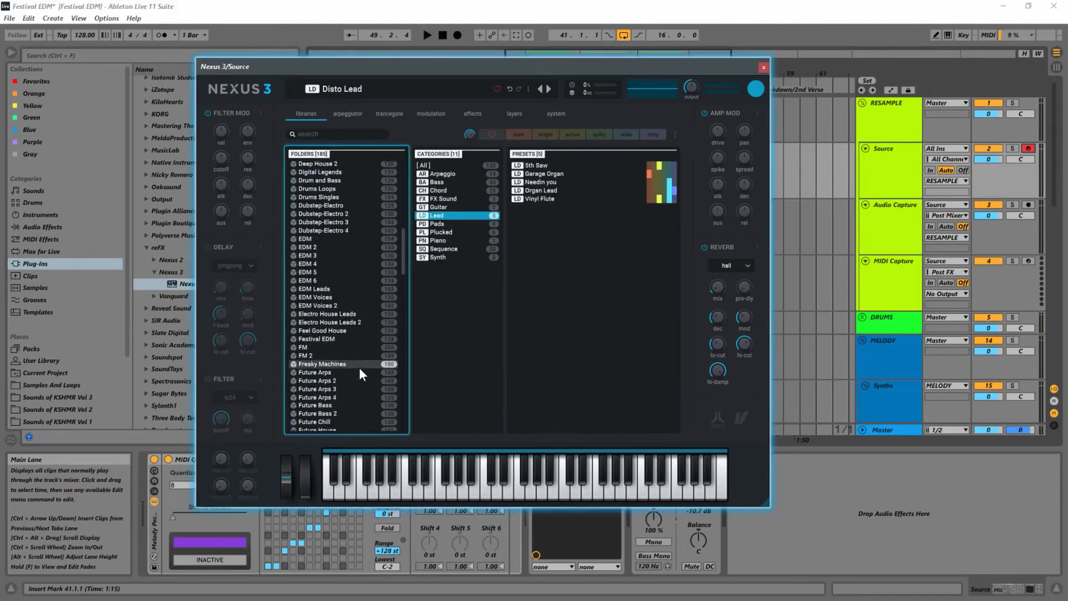
scroll(389, 366, up, 3)
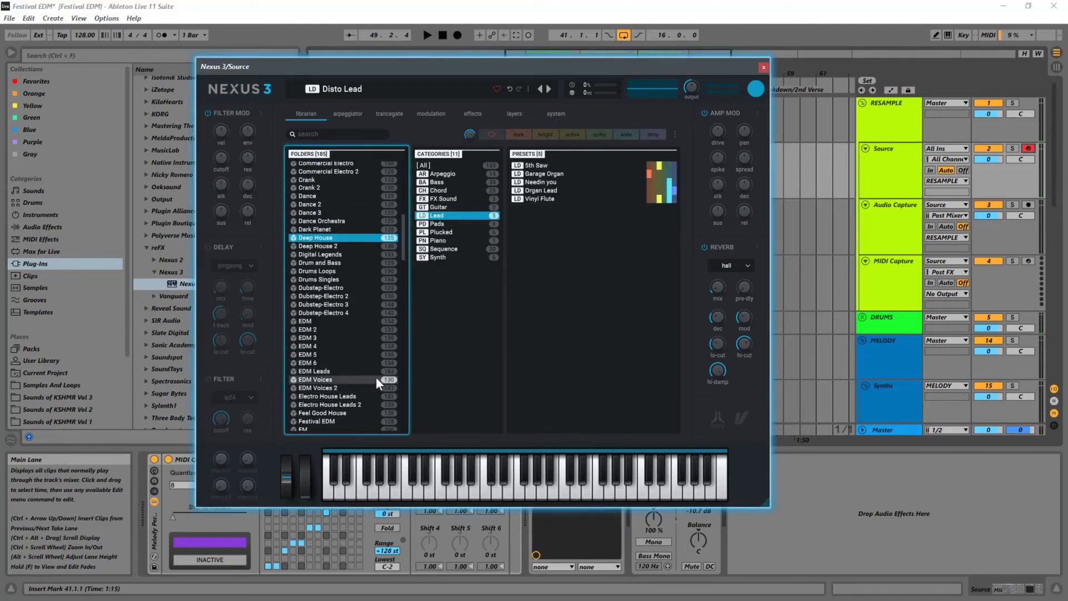
click(331, 363)
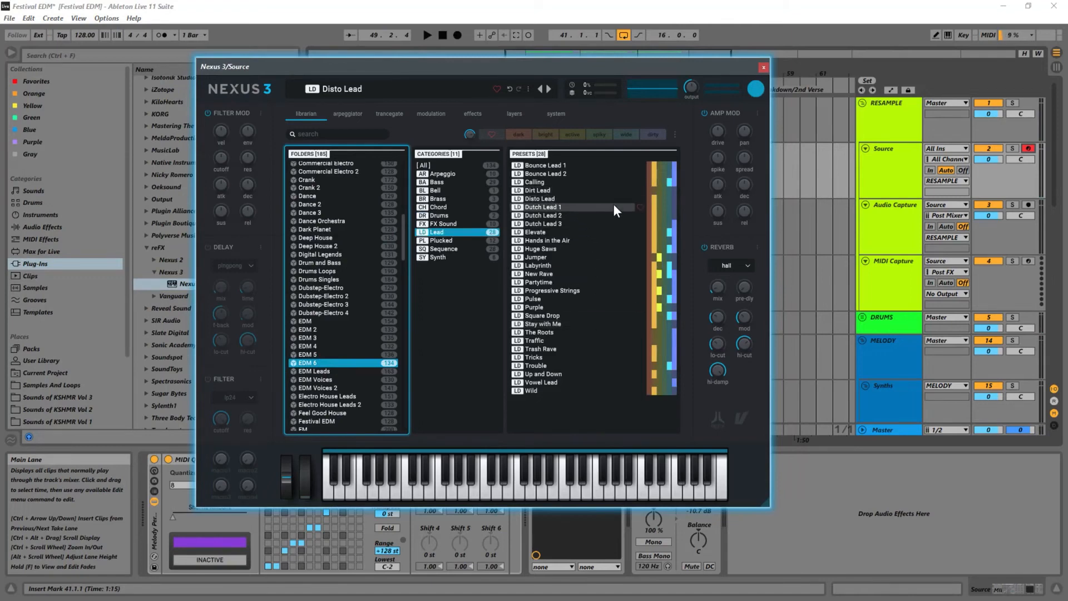
- Try several EDM 6 lead presets during Chorus playback, load Partytime, and play melody ideas with it
key(space)
click(519, 199)
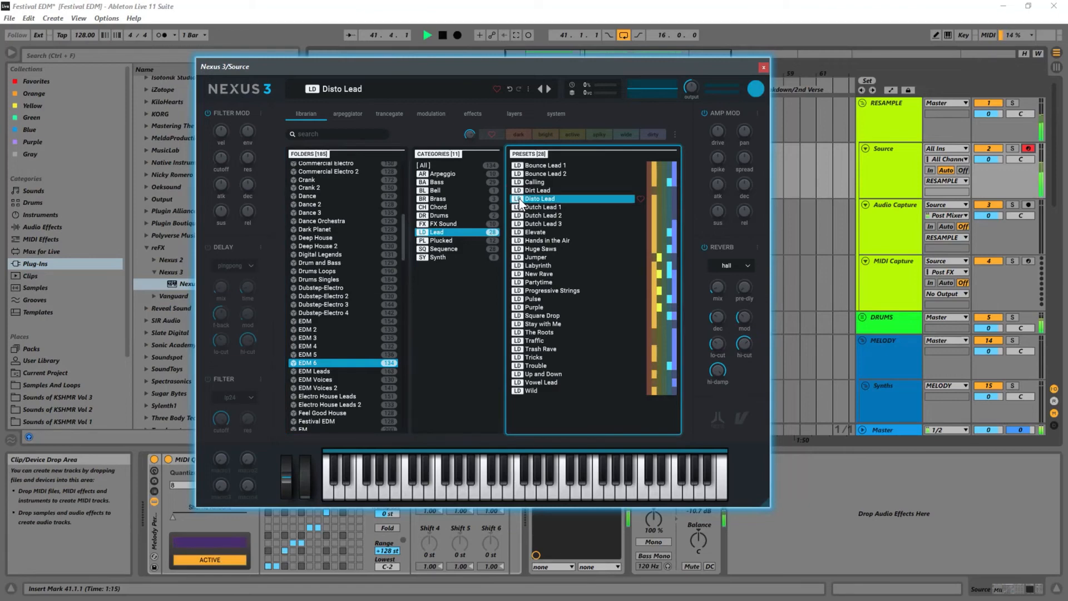
click(521, 249)
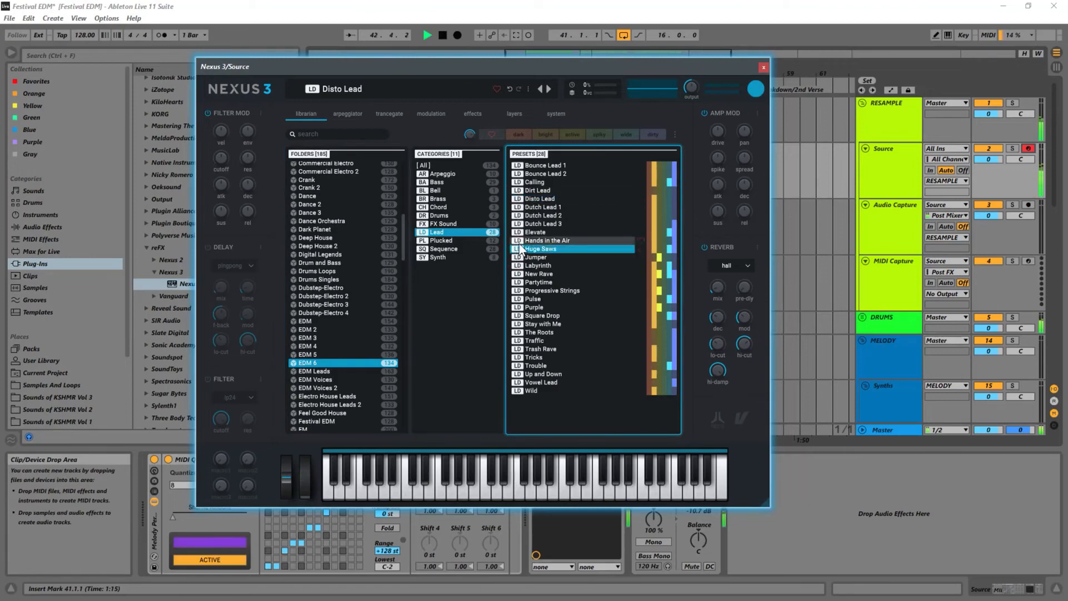
click(519, 243)
click(520, 275)
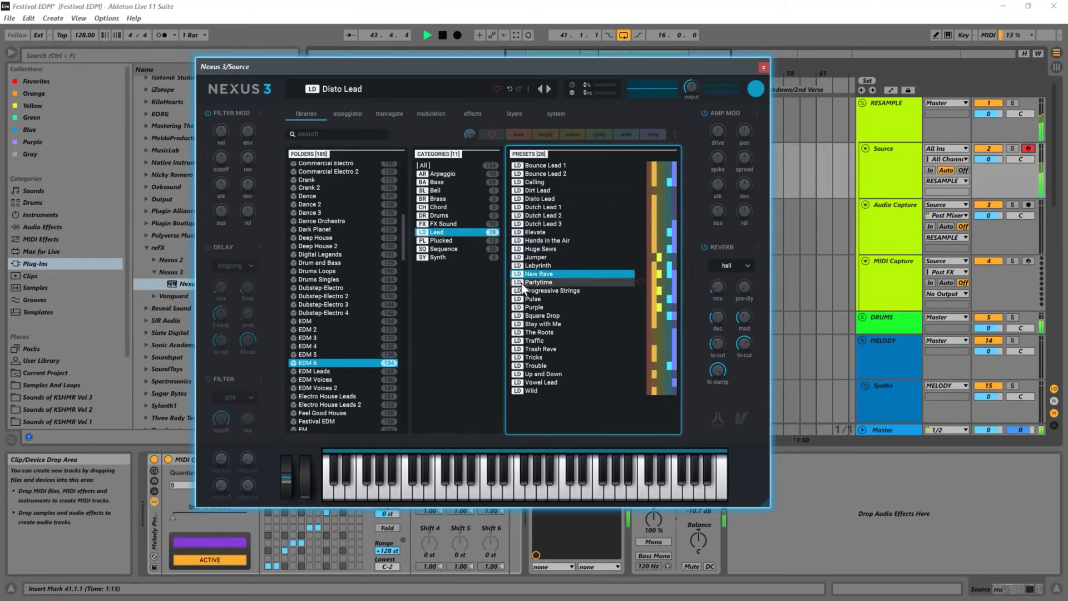
click(521, 283)
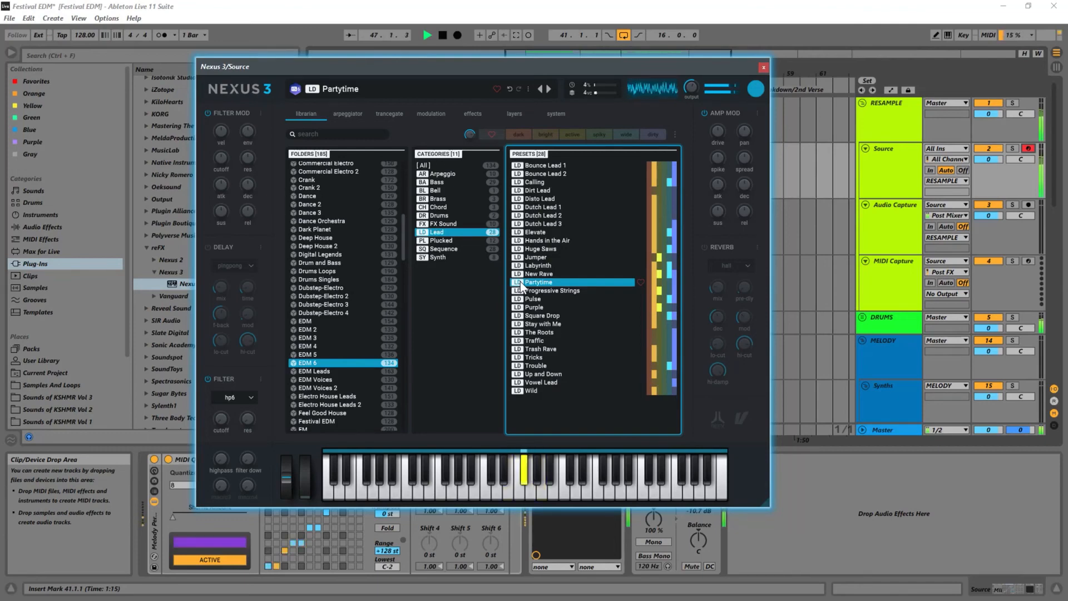
key(space)
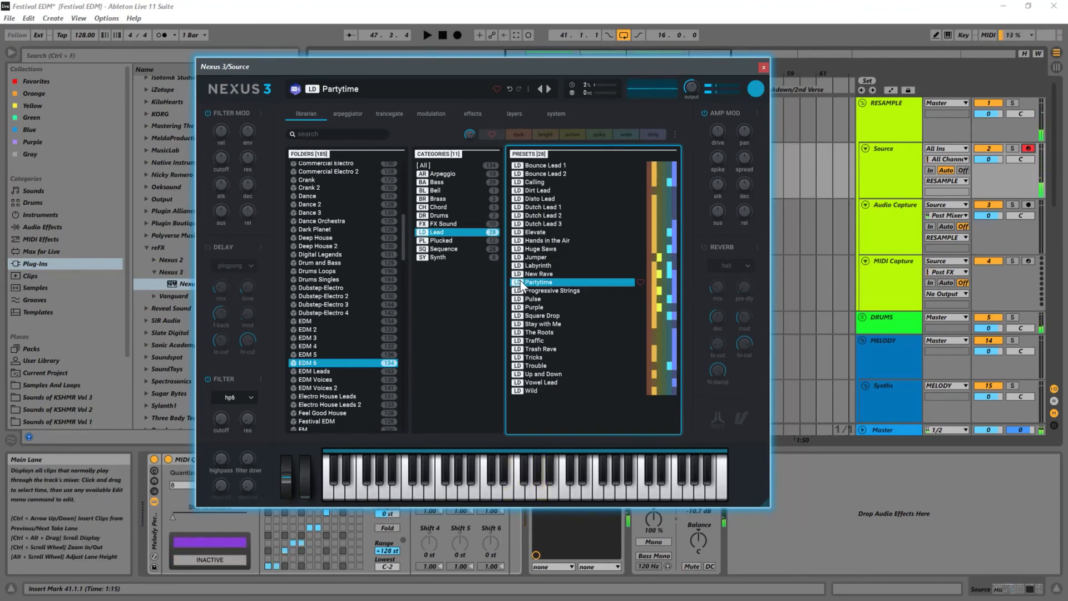
- Load the Scream! lead preset from the Artist Series Tiesto folder and try melody ideas with it over the Chorus
click(341, 211)
scroll(379, 257, up, 10)
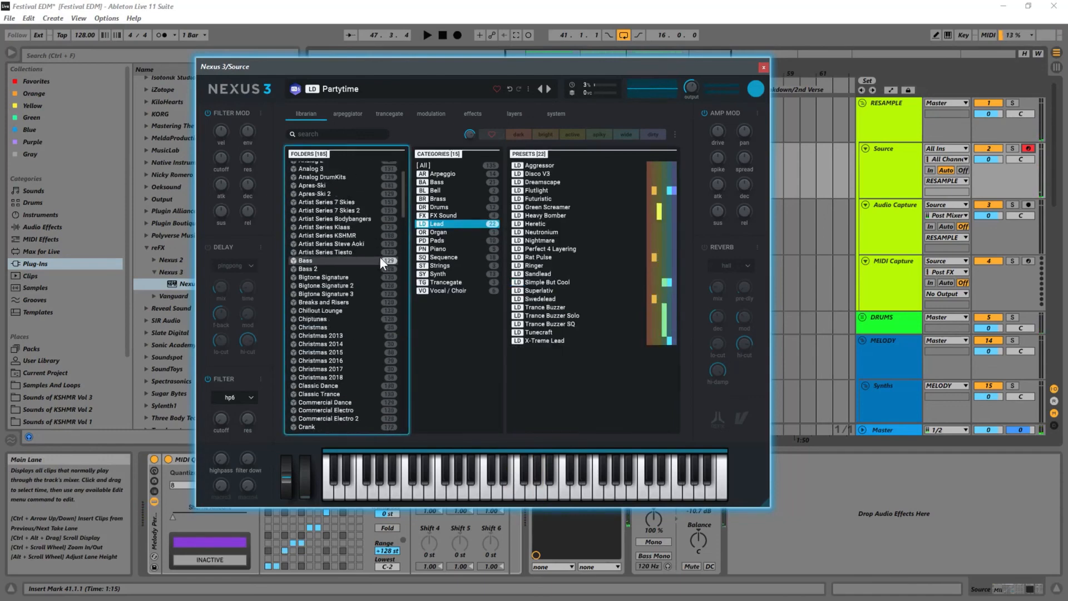
click(350, 279)
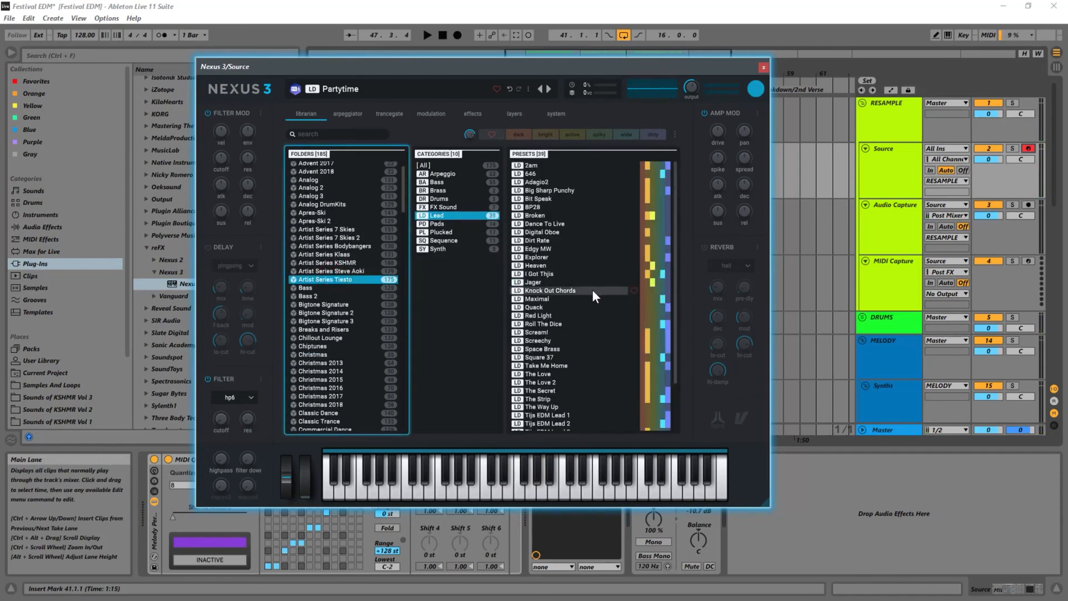
click(542, 332)
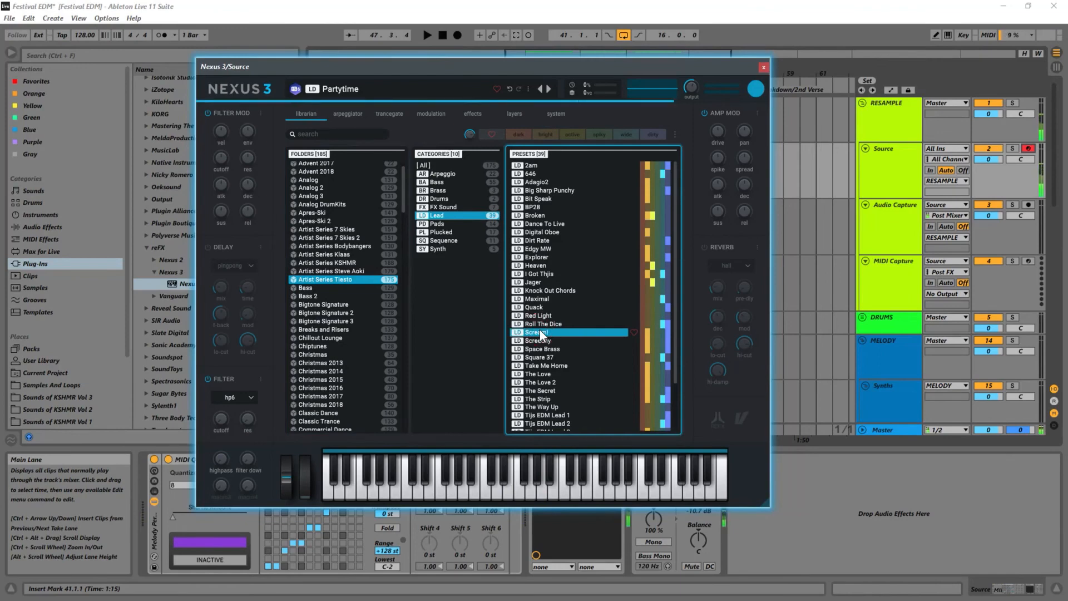
key(space)
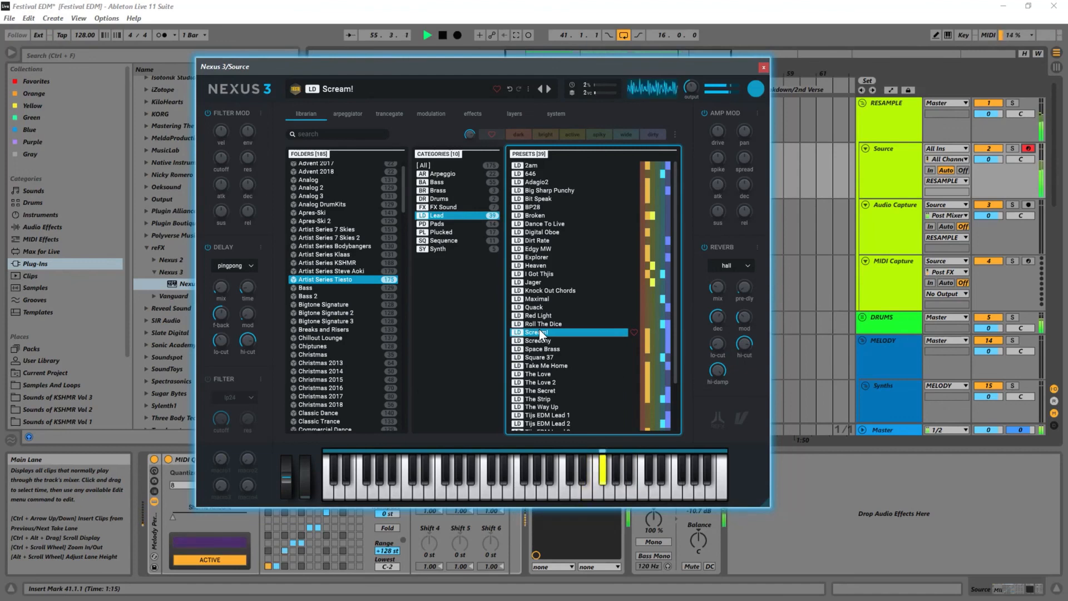
key(space)
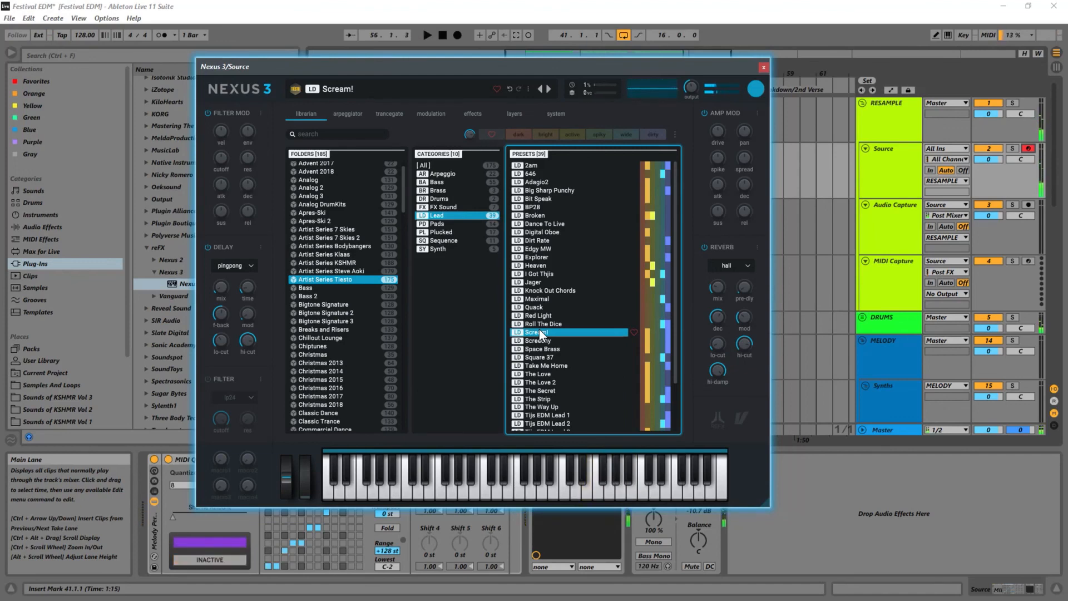